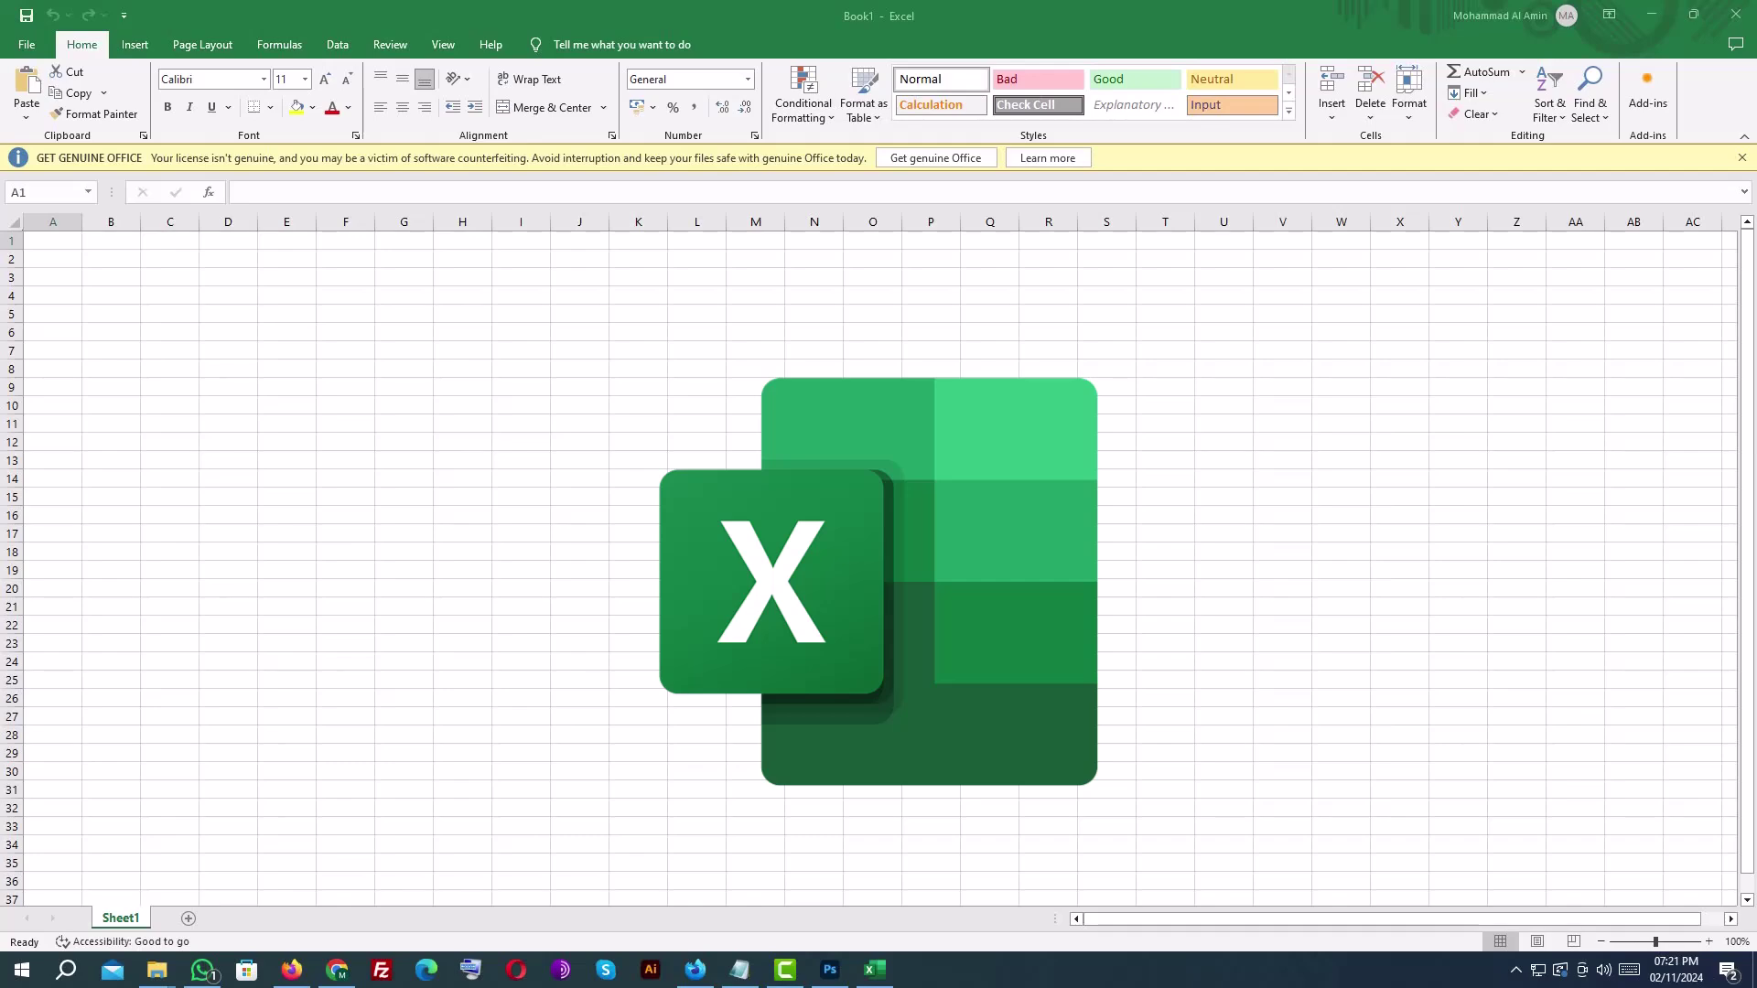
scroll(781, 709, "down", 5)
scroll(782, 710, "up", 1)
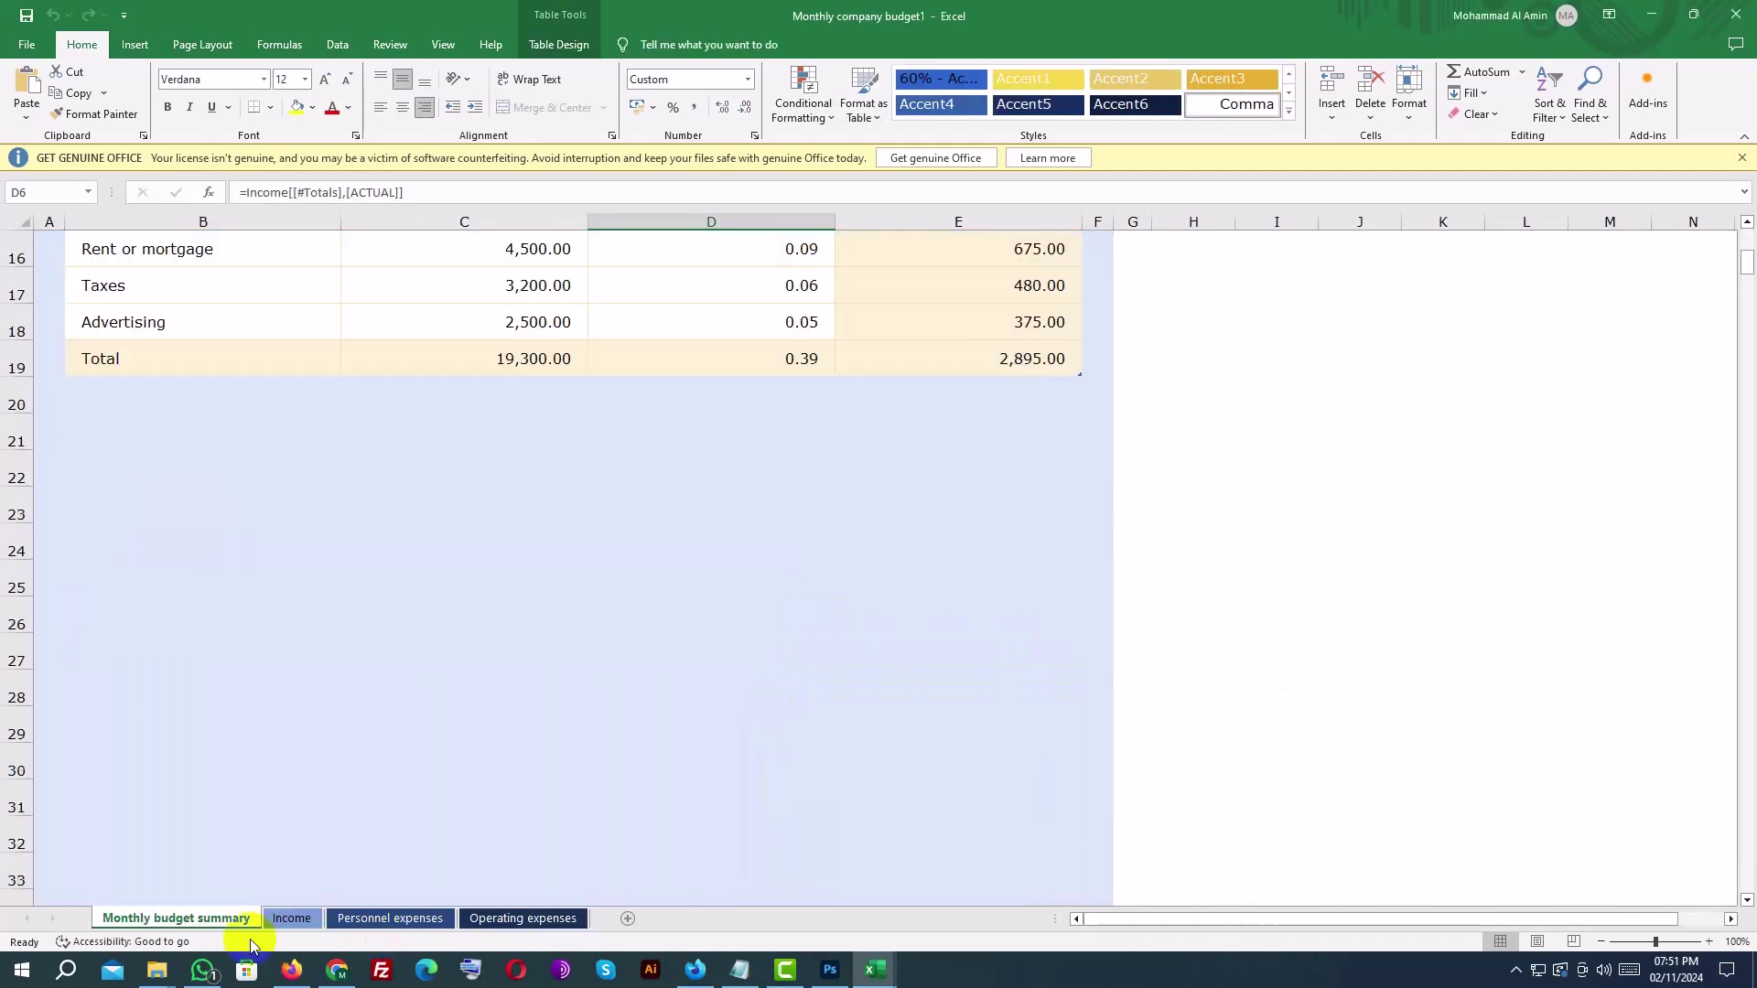
Browse the Income, Personnel expenses and Operating expenses sheets of the budget workbook.
left_click(291, 917)
left_click(363, 918)
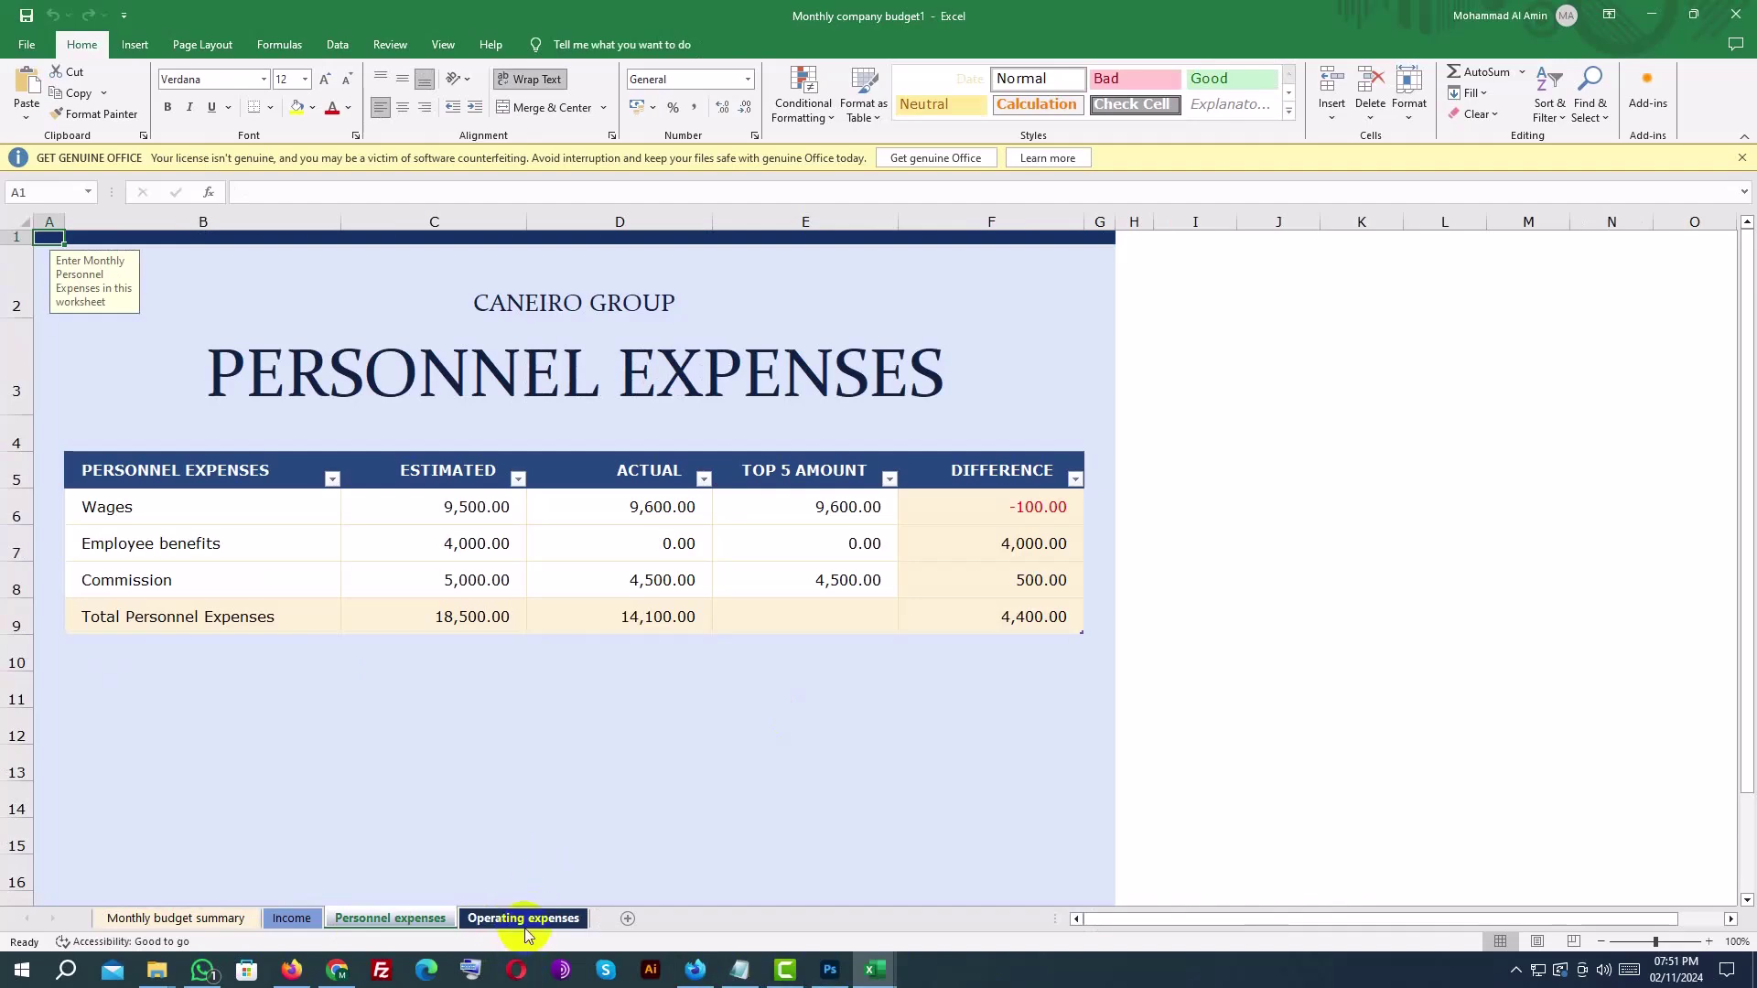
left_click(523, 918)
Inspect income cells in Personal monthly budget, then bring up Weekly attendance report.
left_click(1029, 893)
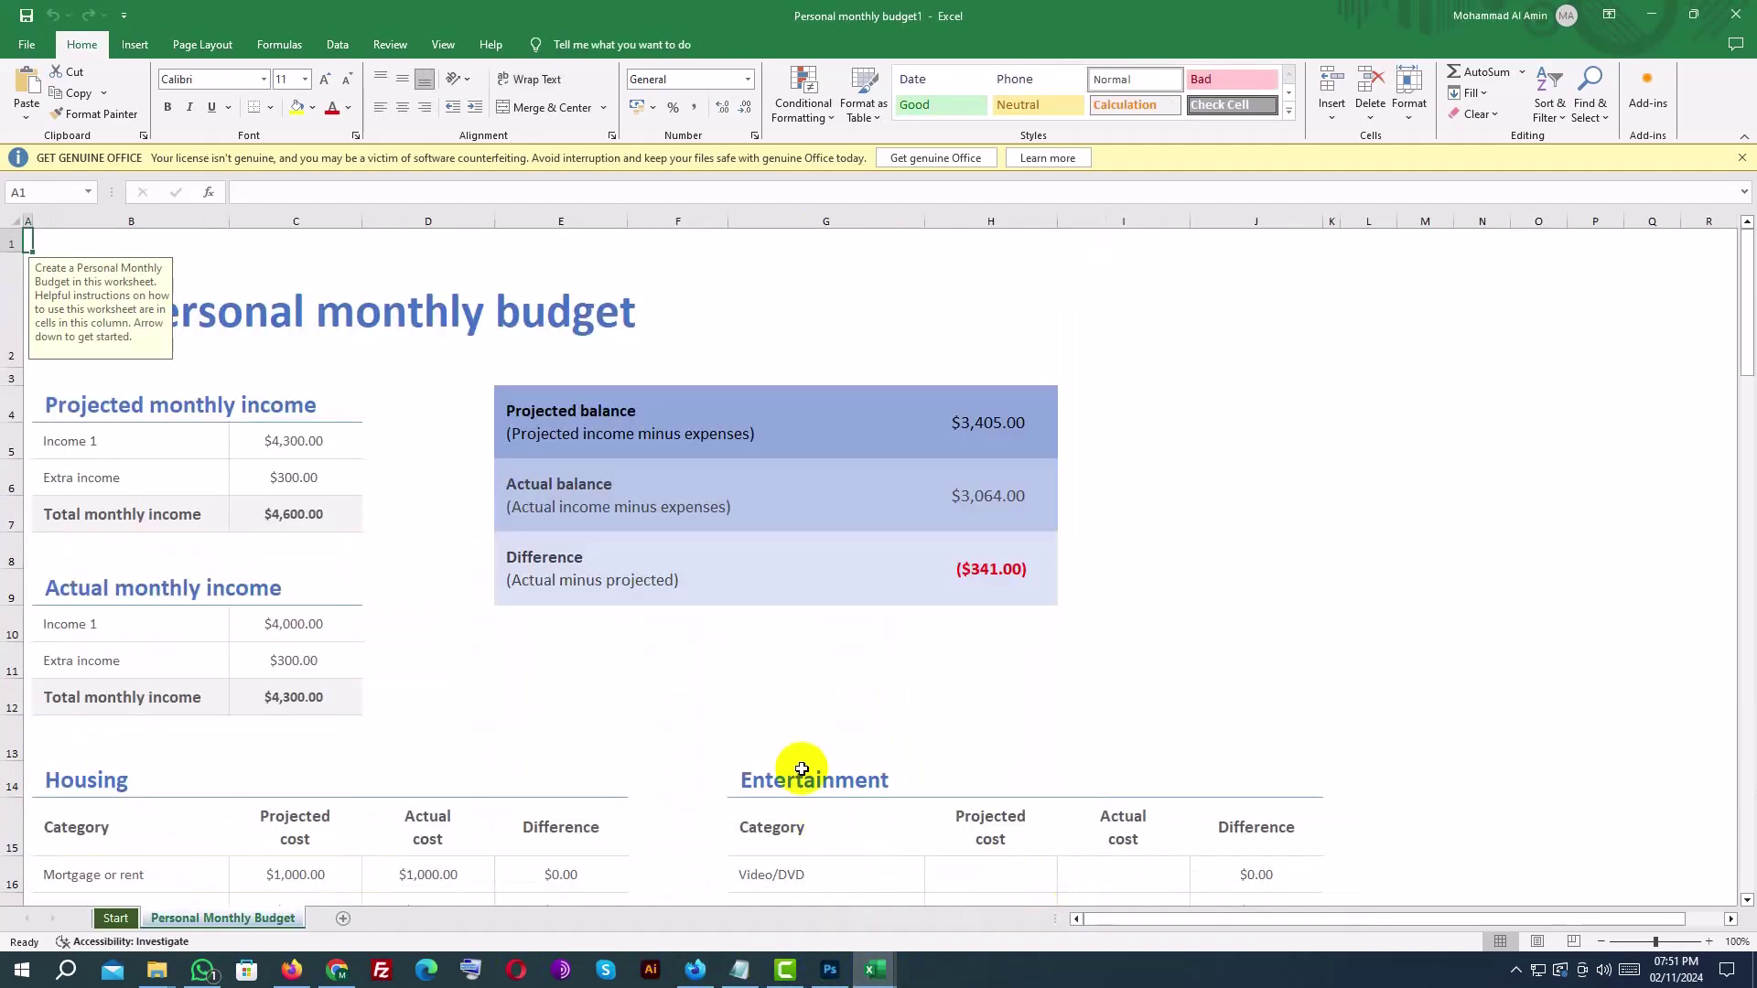
left_click(797, 439)
left_click(429, 450)
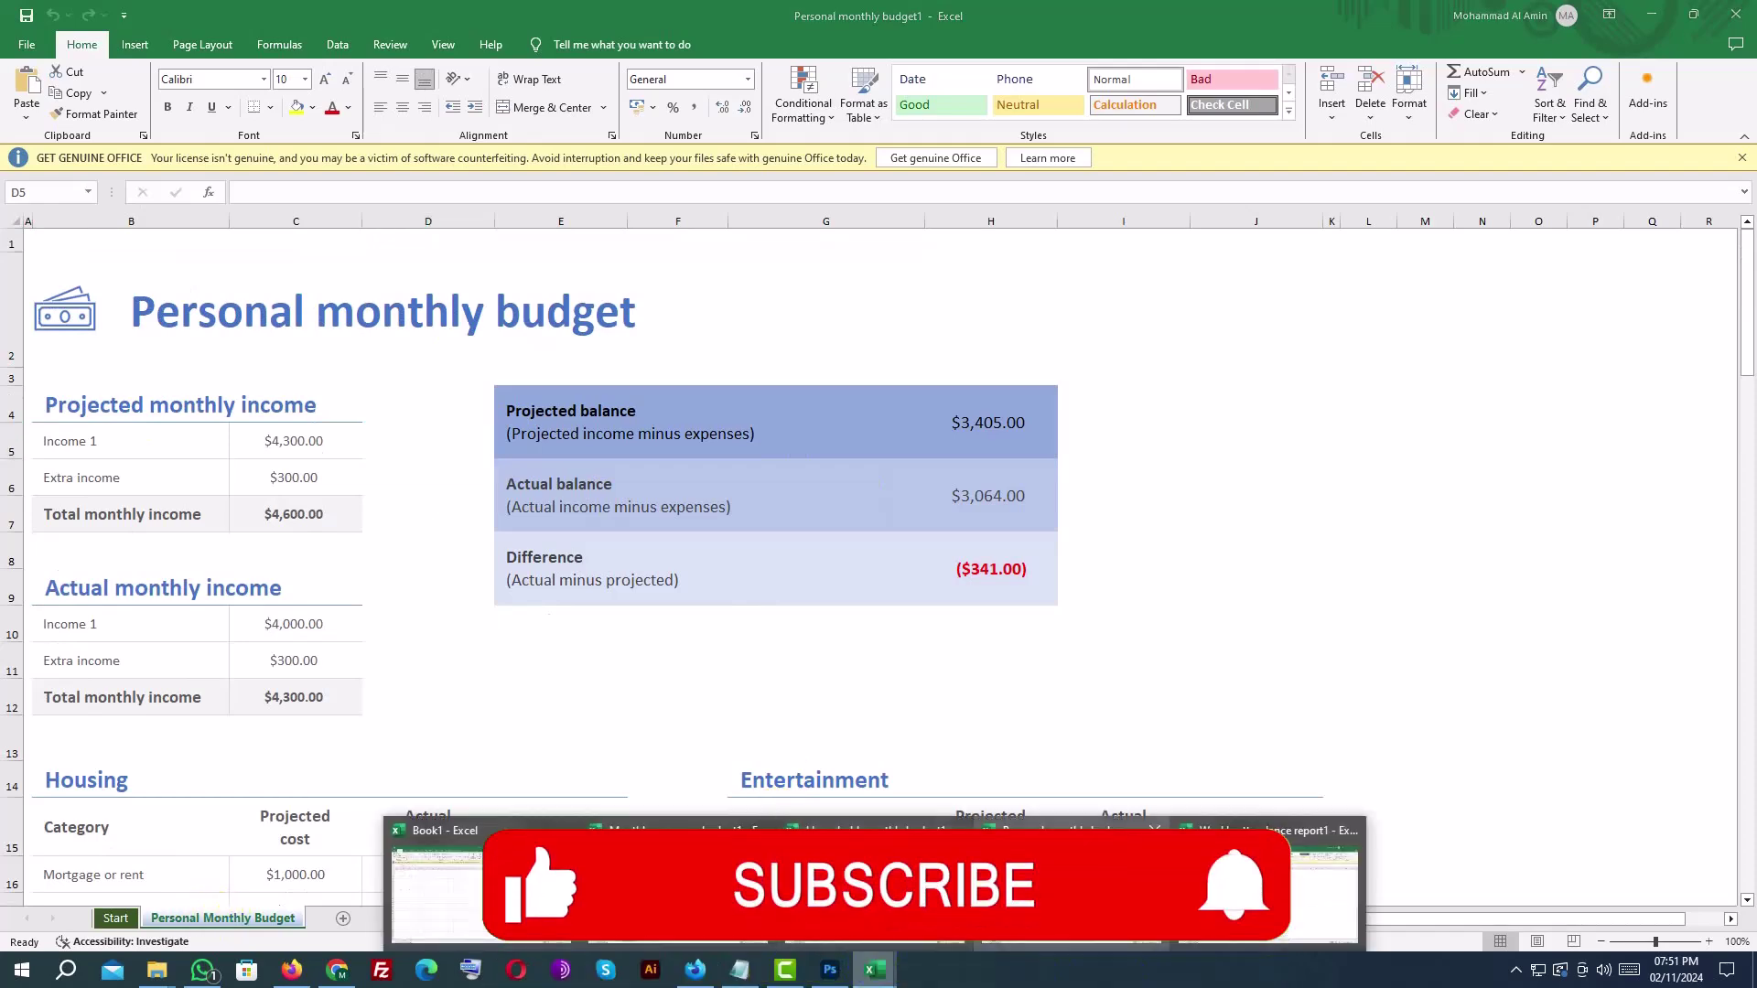
left_click(343, 440)
scroll(400, 553, "down", 4)
scroll(400, 554, "down", 7)
scroll(1011, 654, "up", 11)
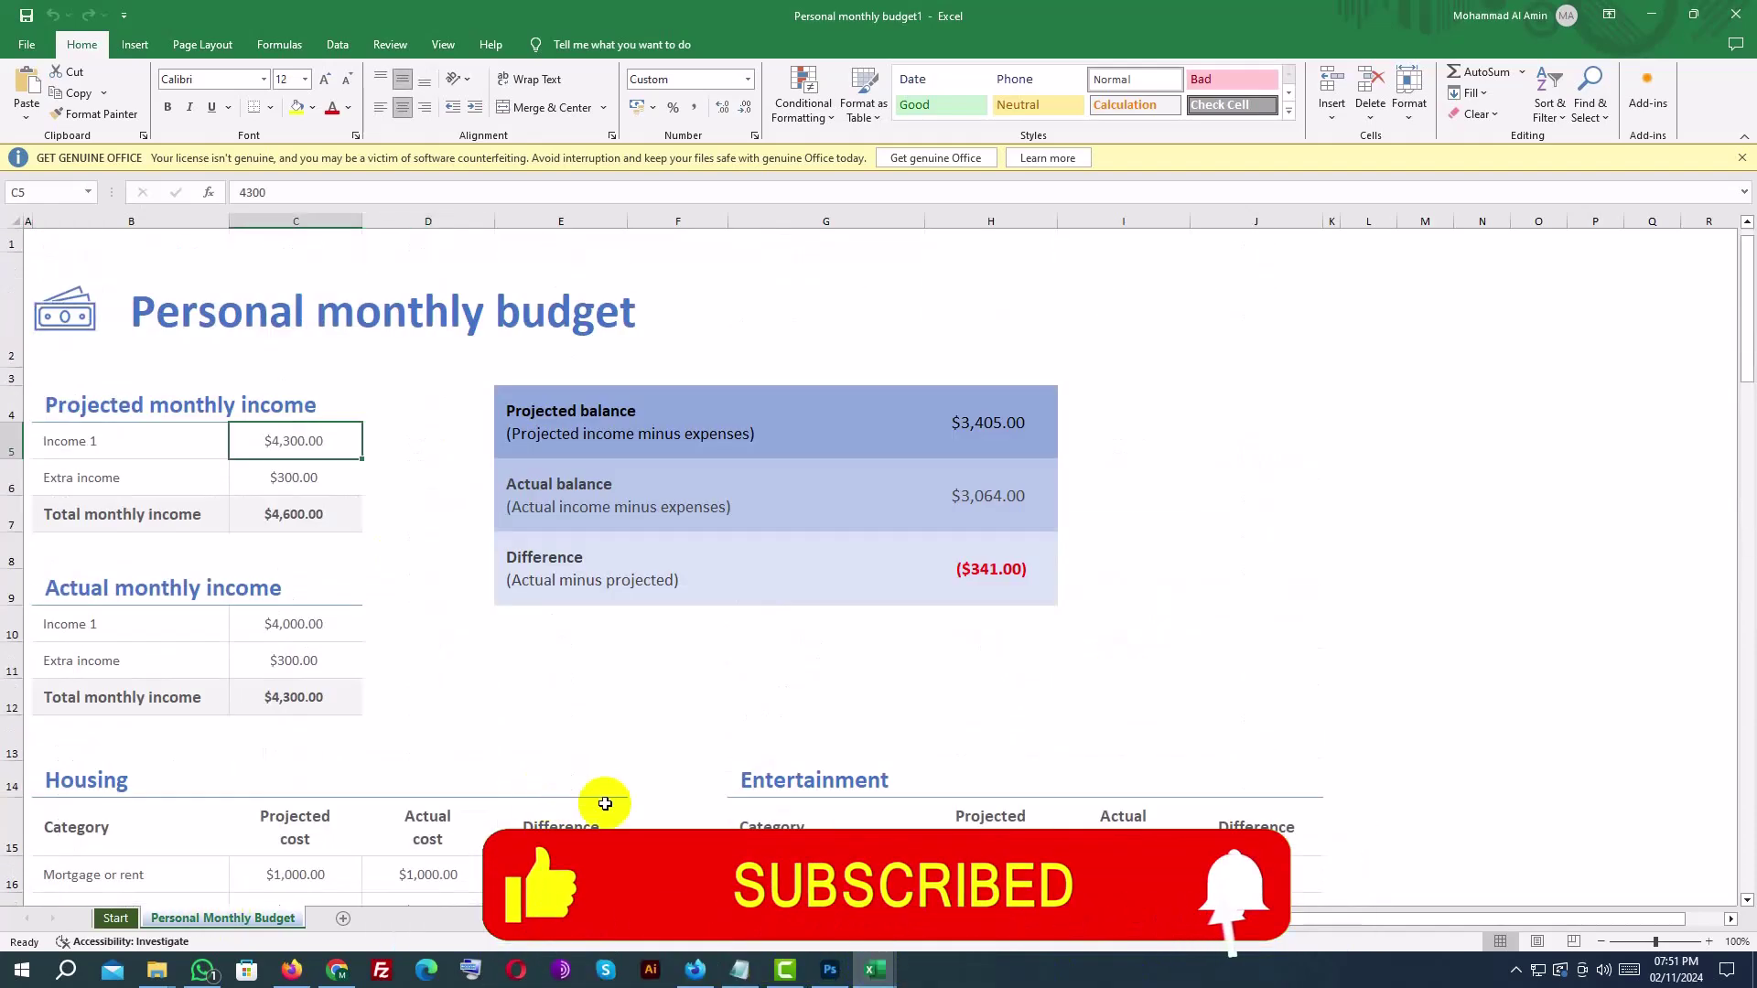
left_click(1236, 886)
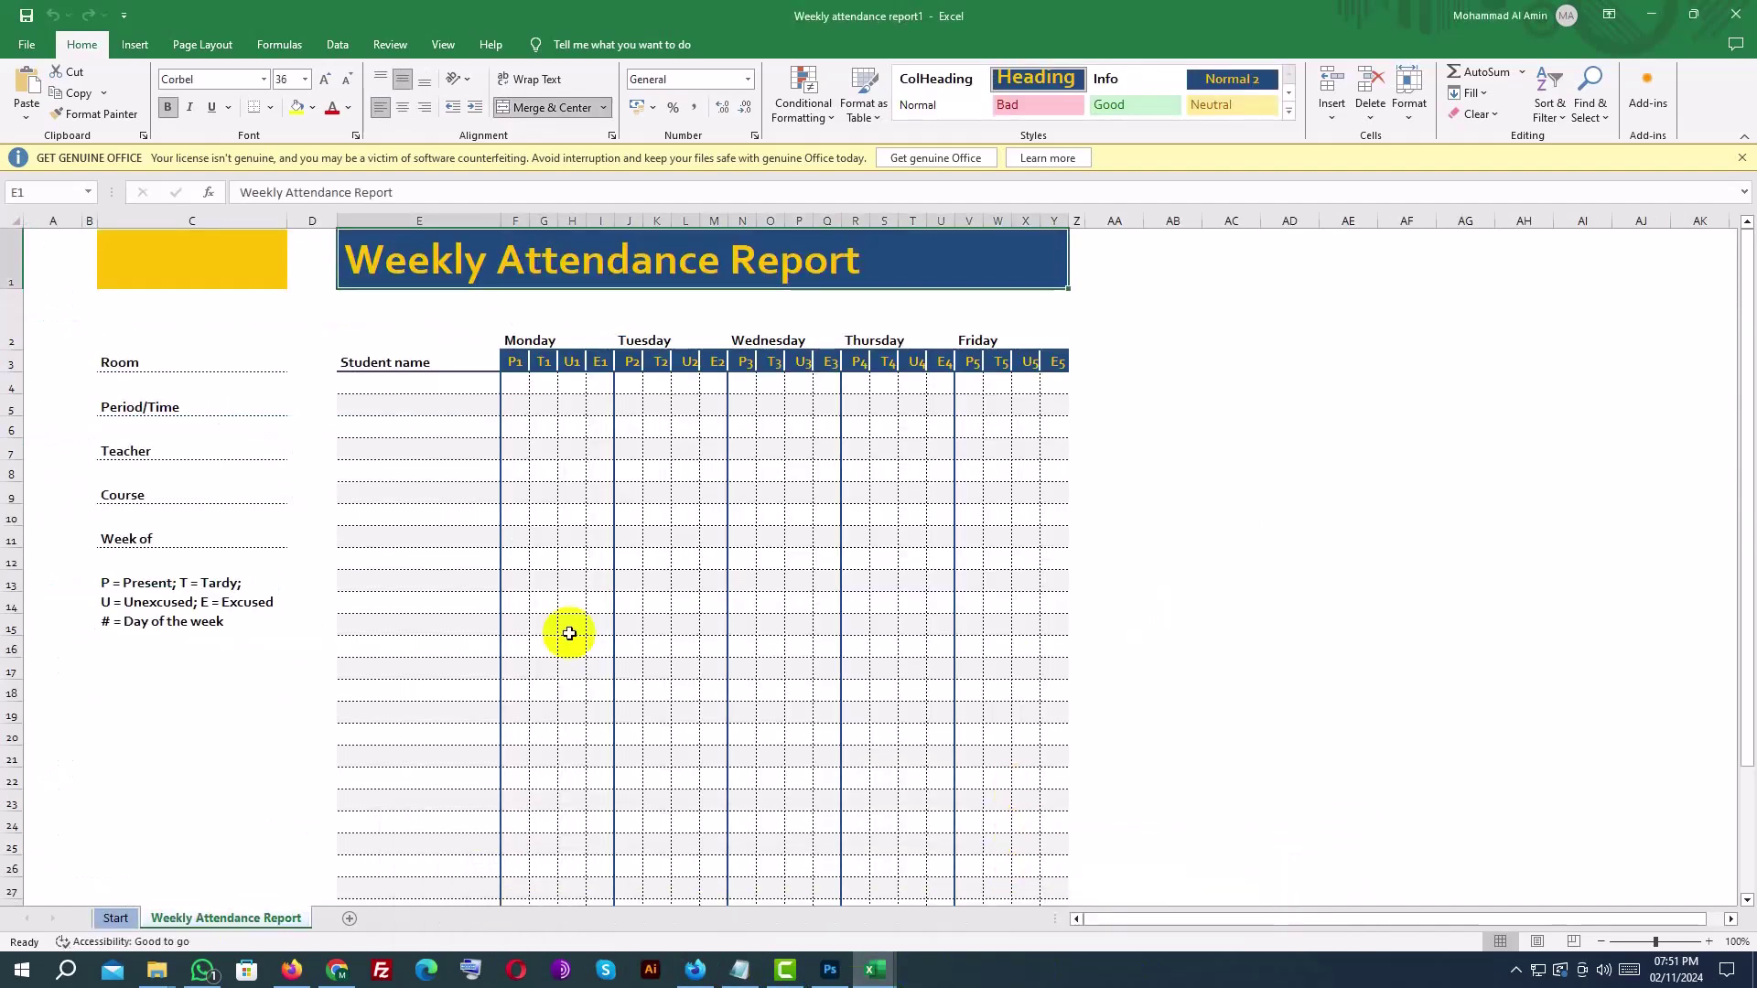
scroll(397, 530, "down", 6)
scroll(390, 549, "up", 2)
scroll(391, 549, "up", 4)
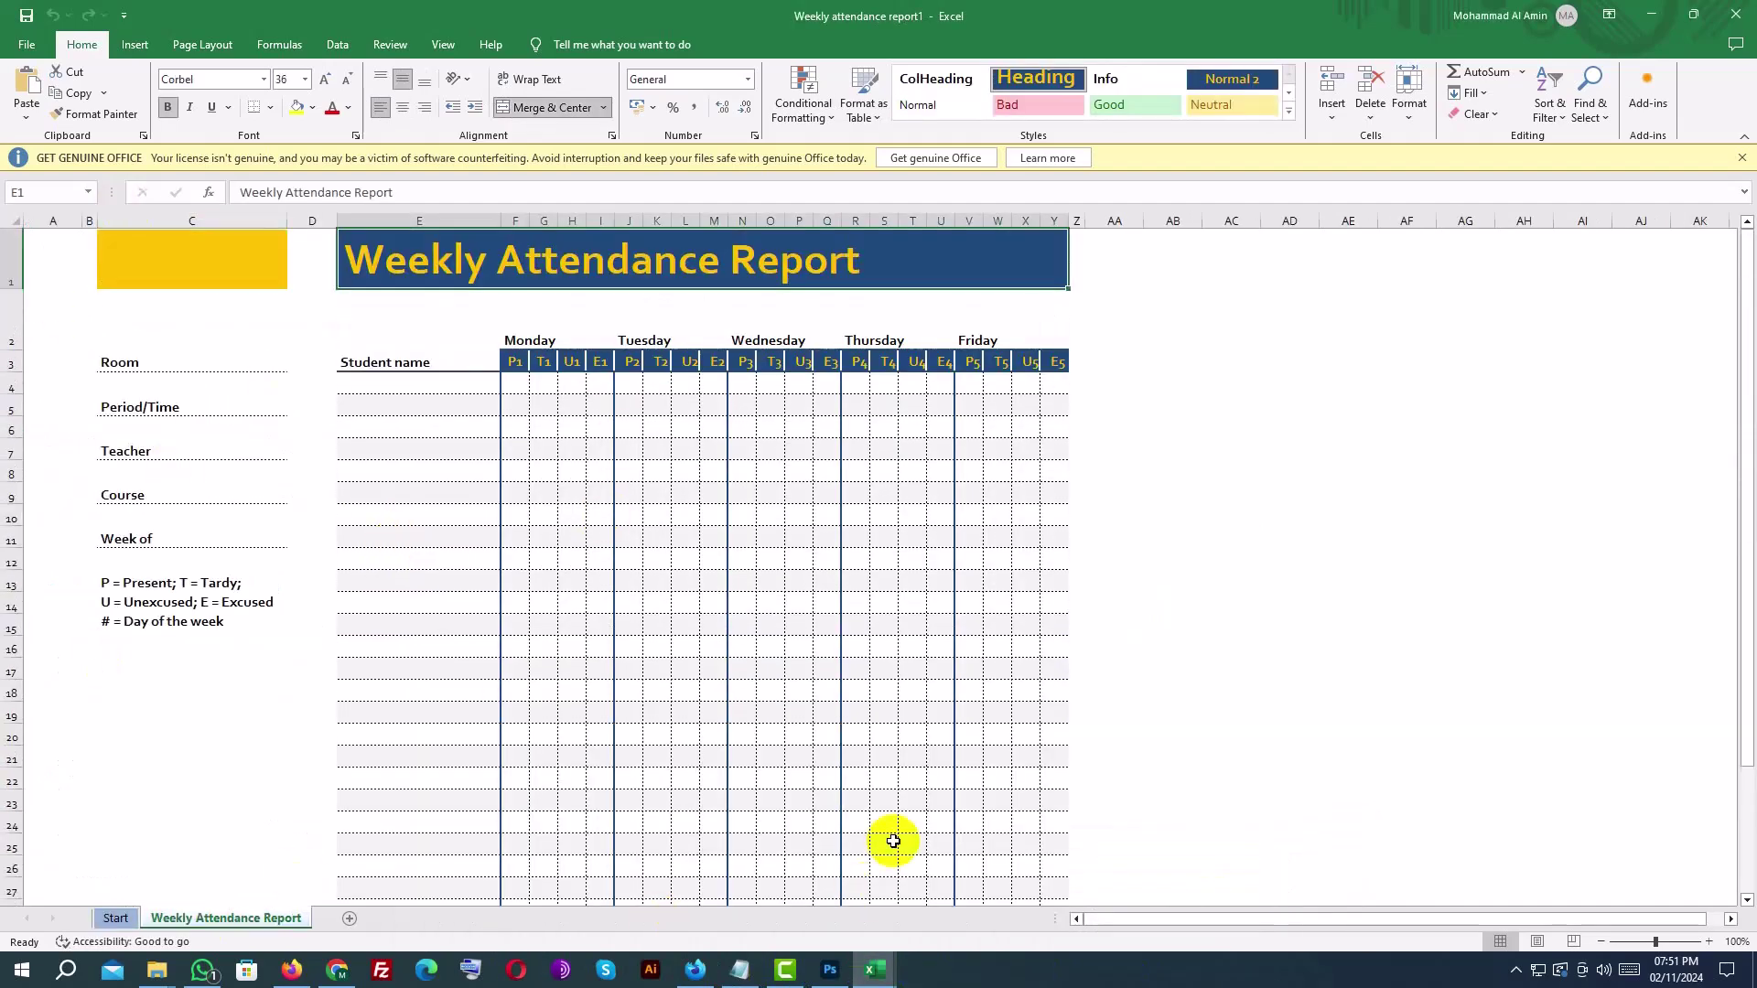
scroll(673, 692, "down", 6)
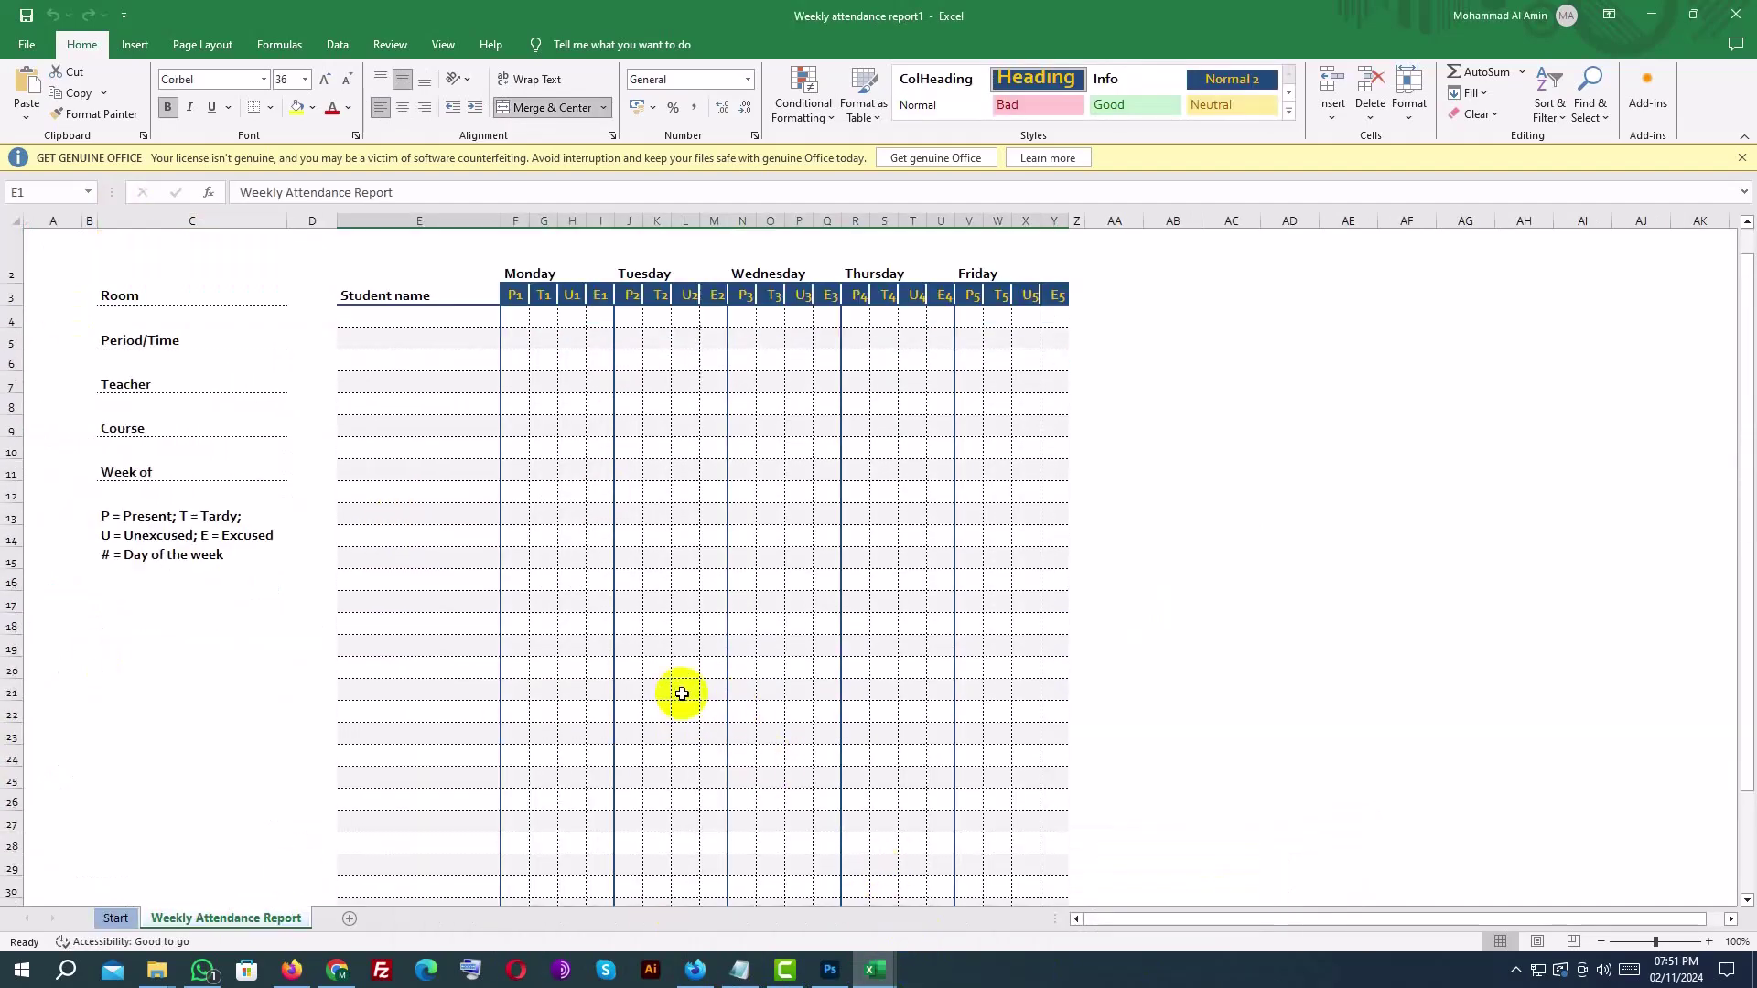
scroll(806, 894, "up", 6)
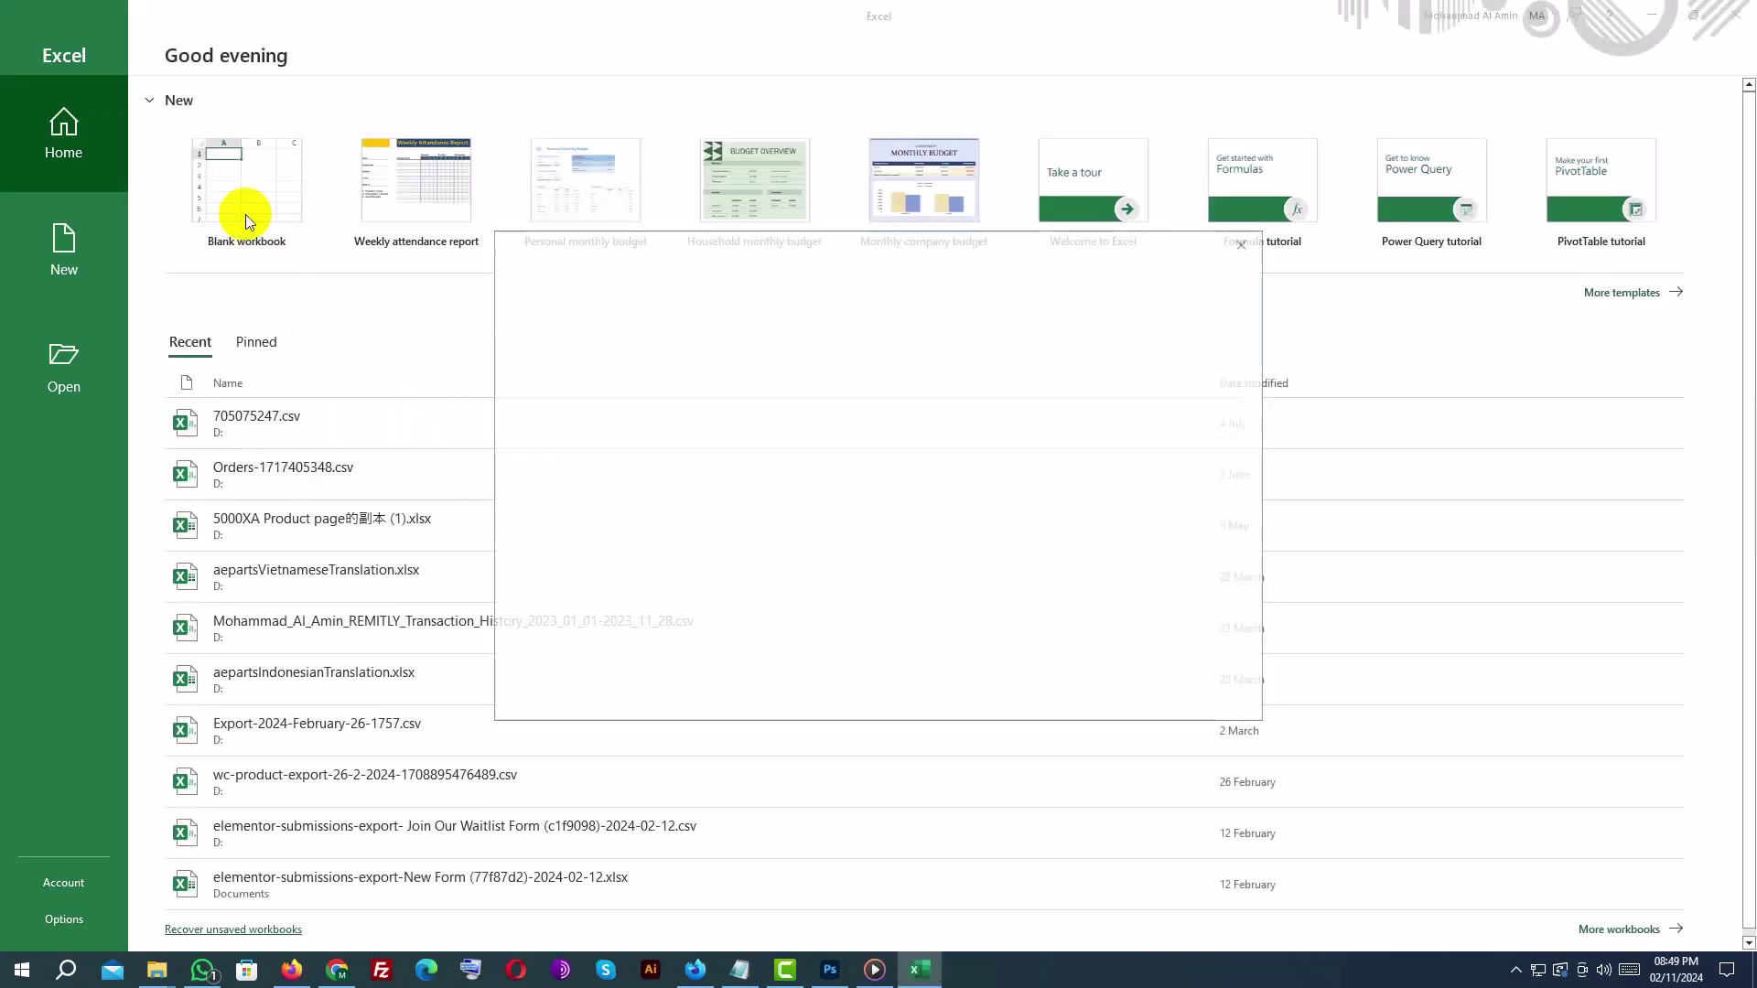
Create a blank workbook and try the top-align and center alignment buttons.
left_click(281, 214)
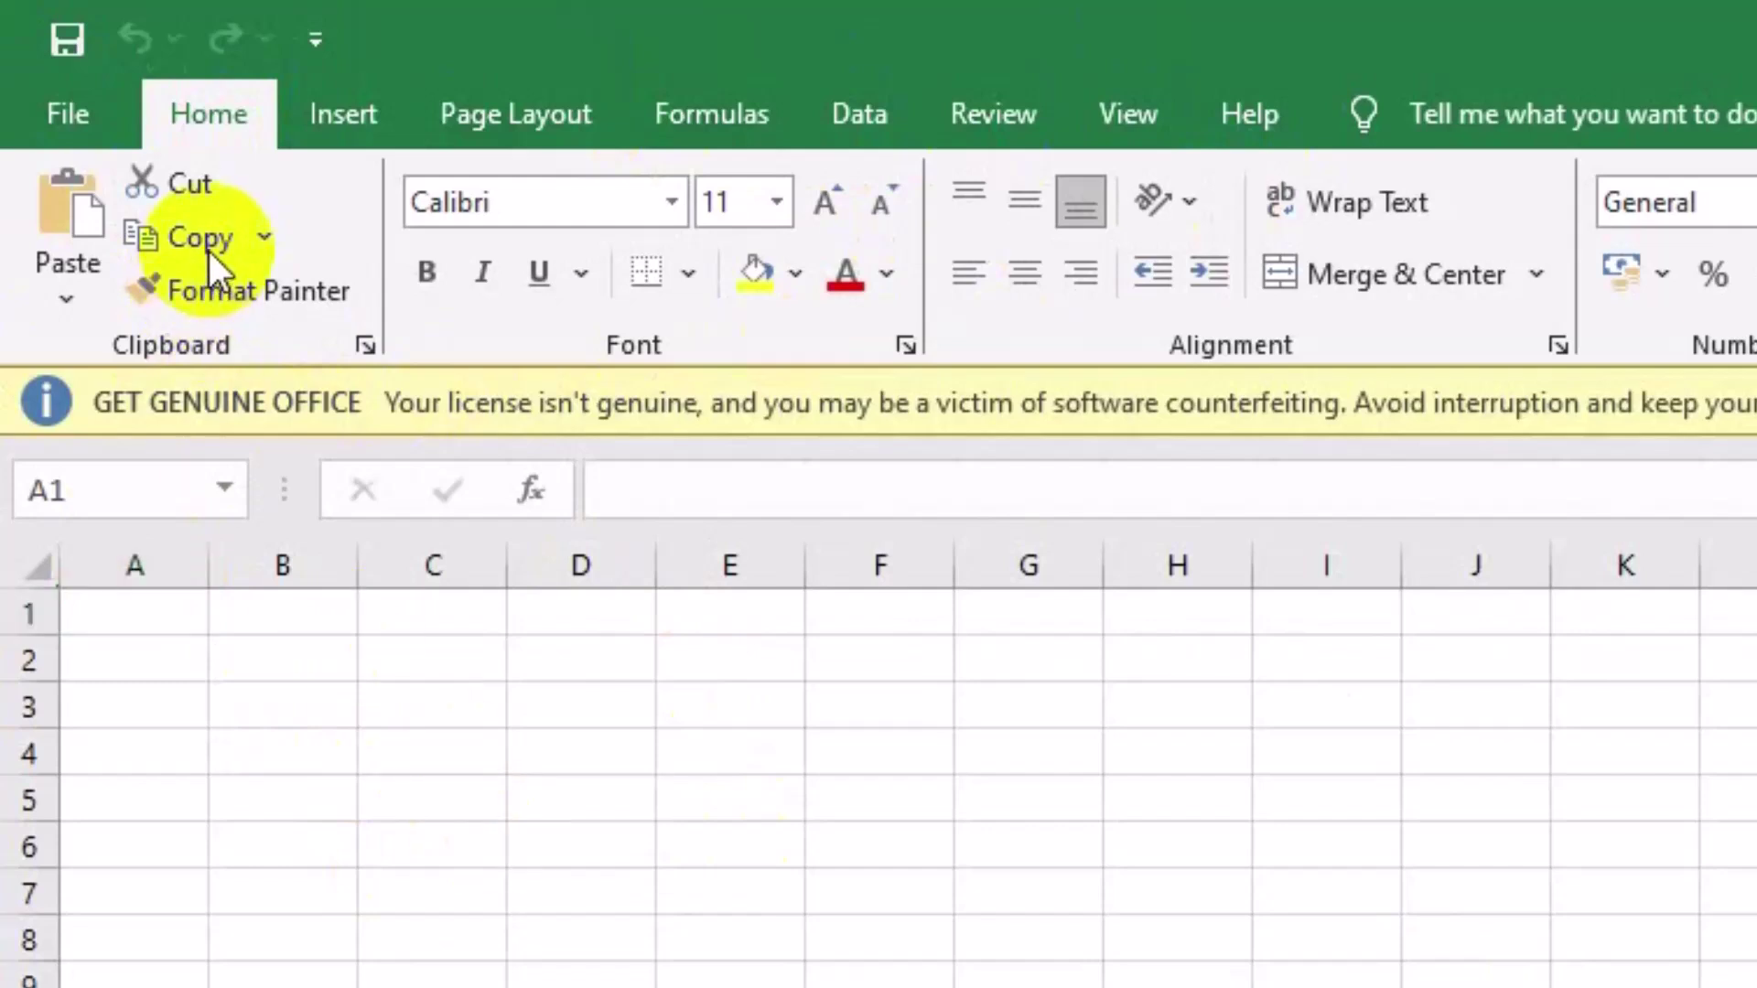
left_click(1048, 200)
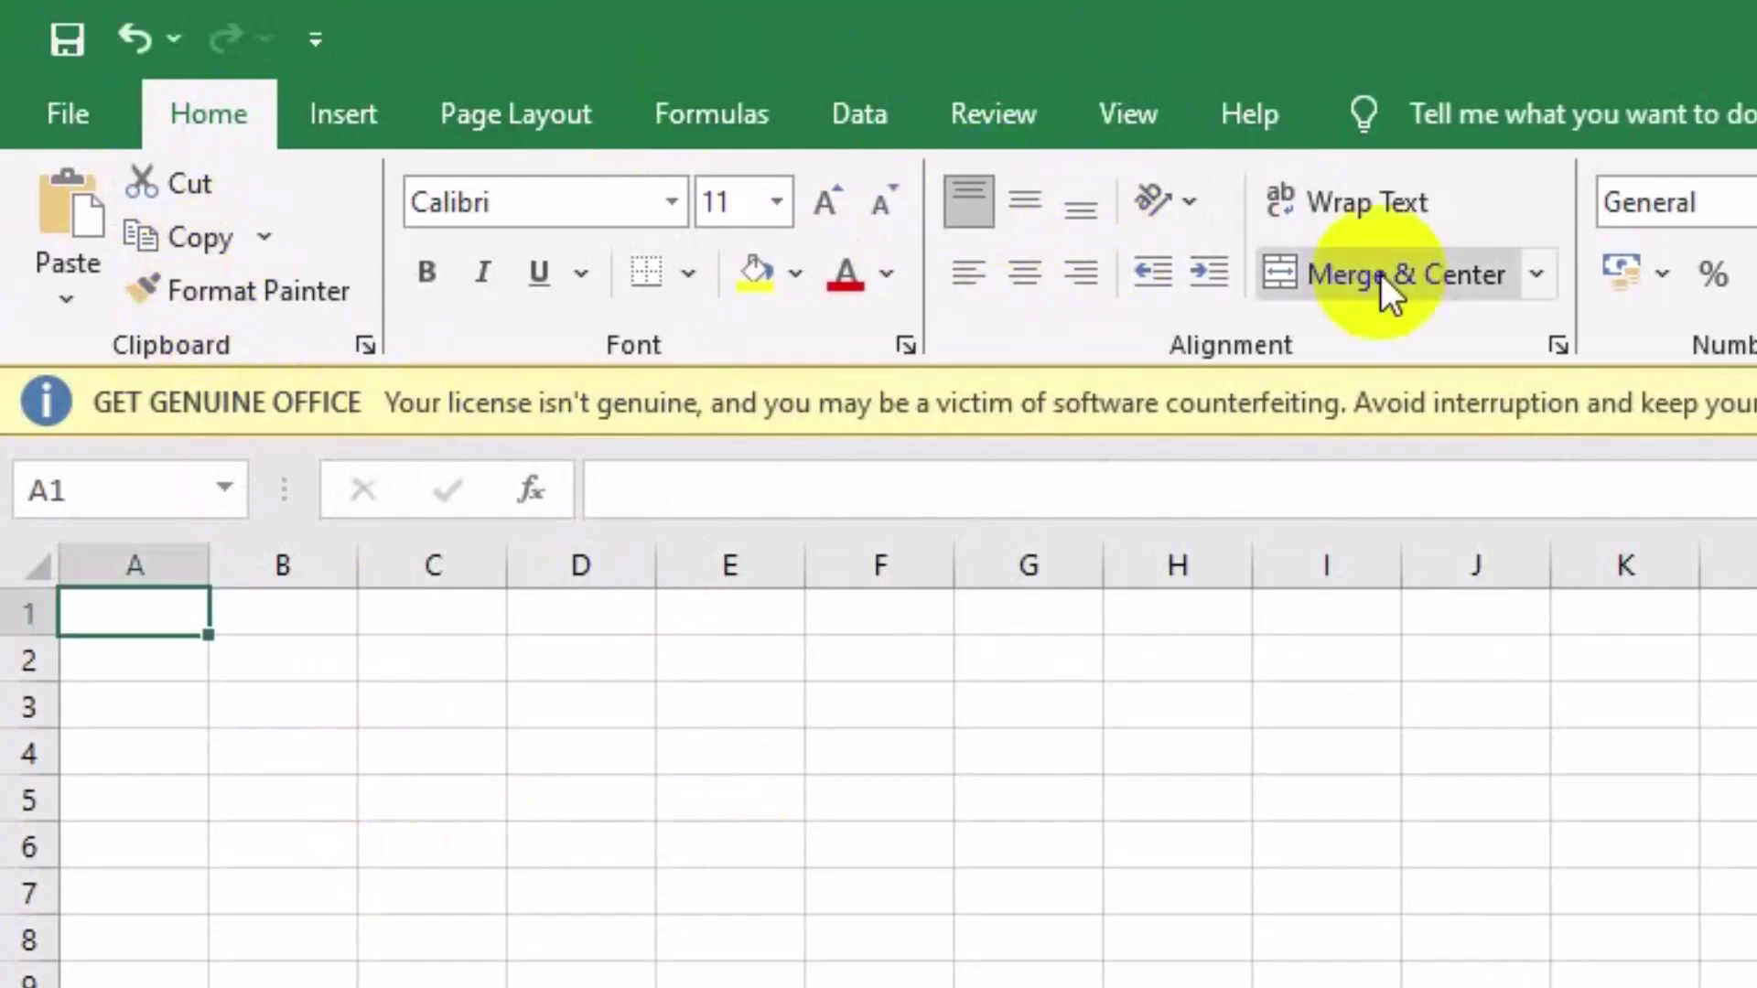
left_click(1435, 278)
left_click(1539, 275)
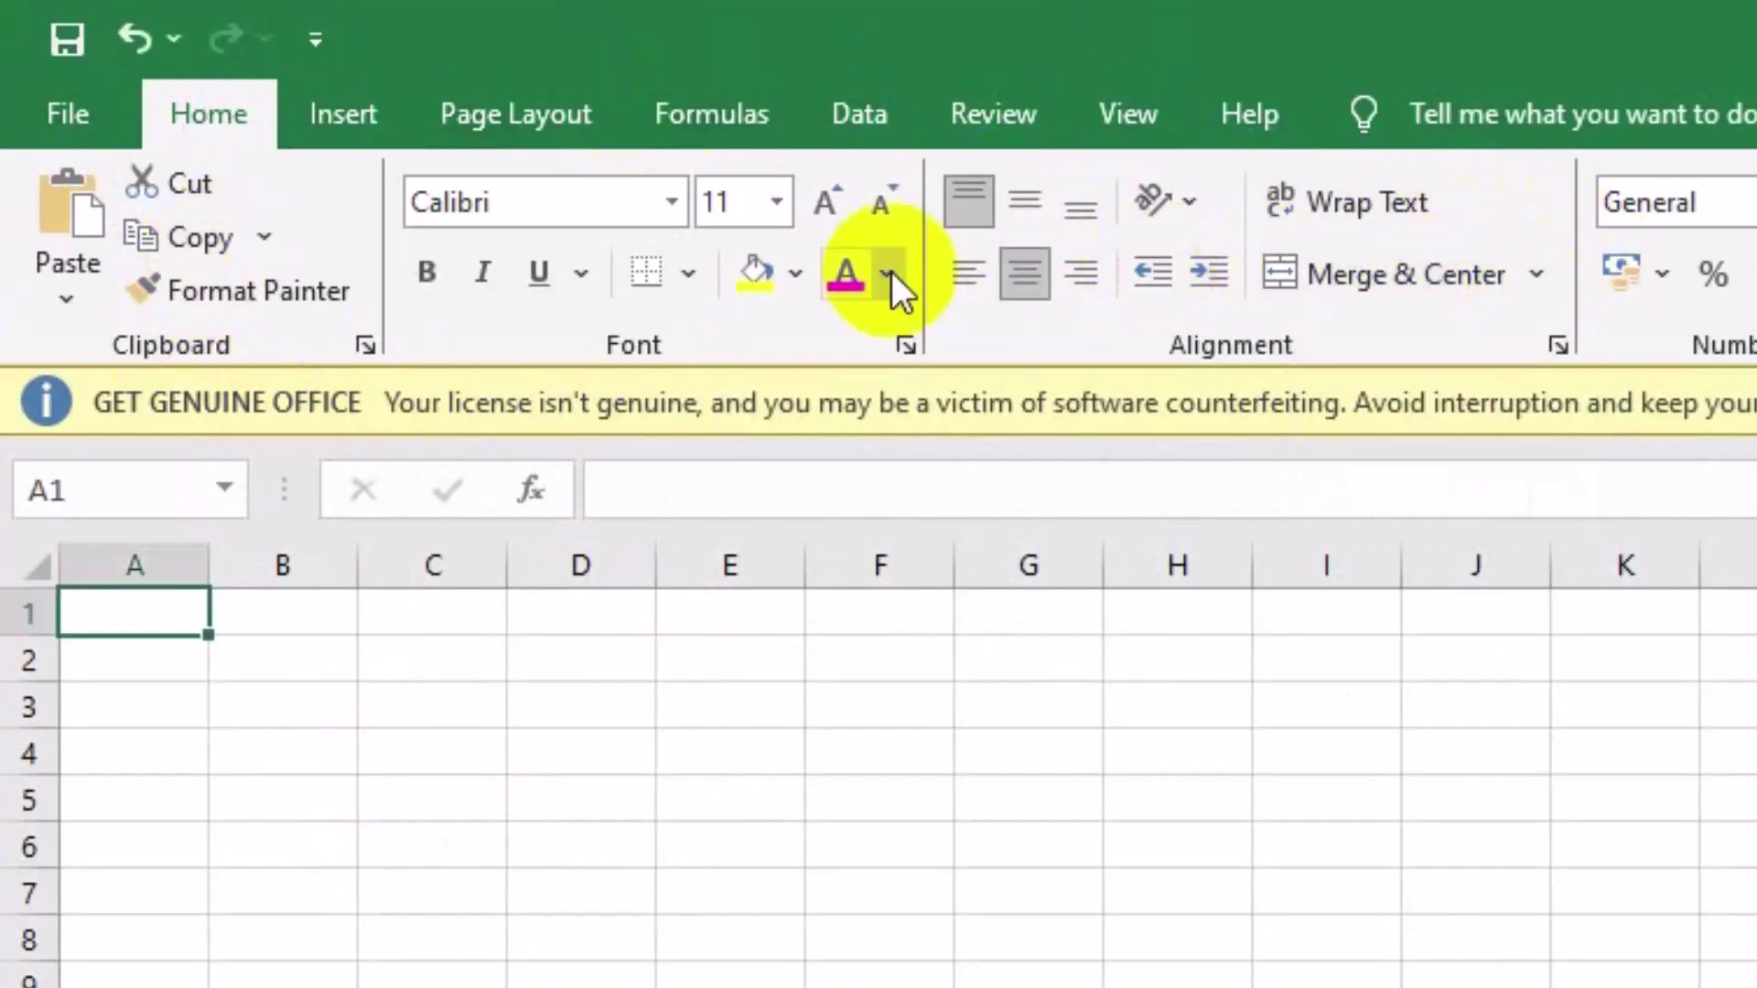
left_click(975, 279)
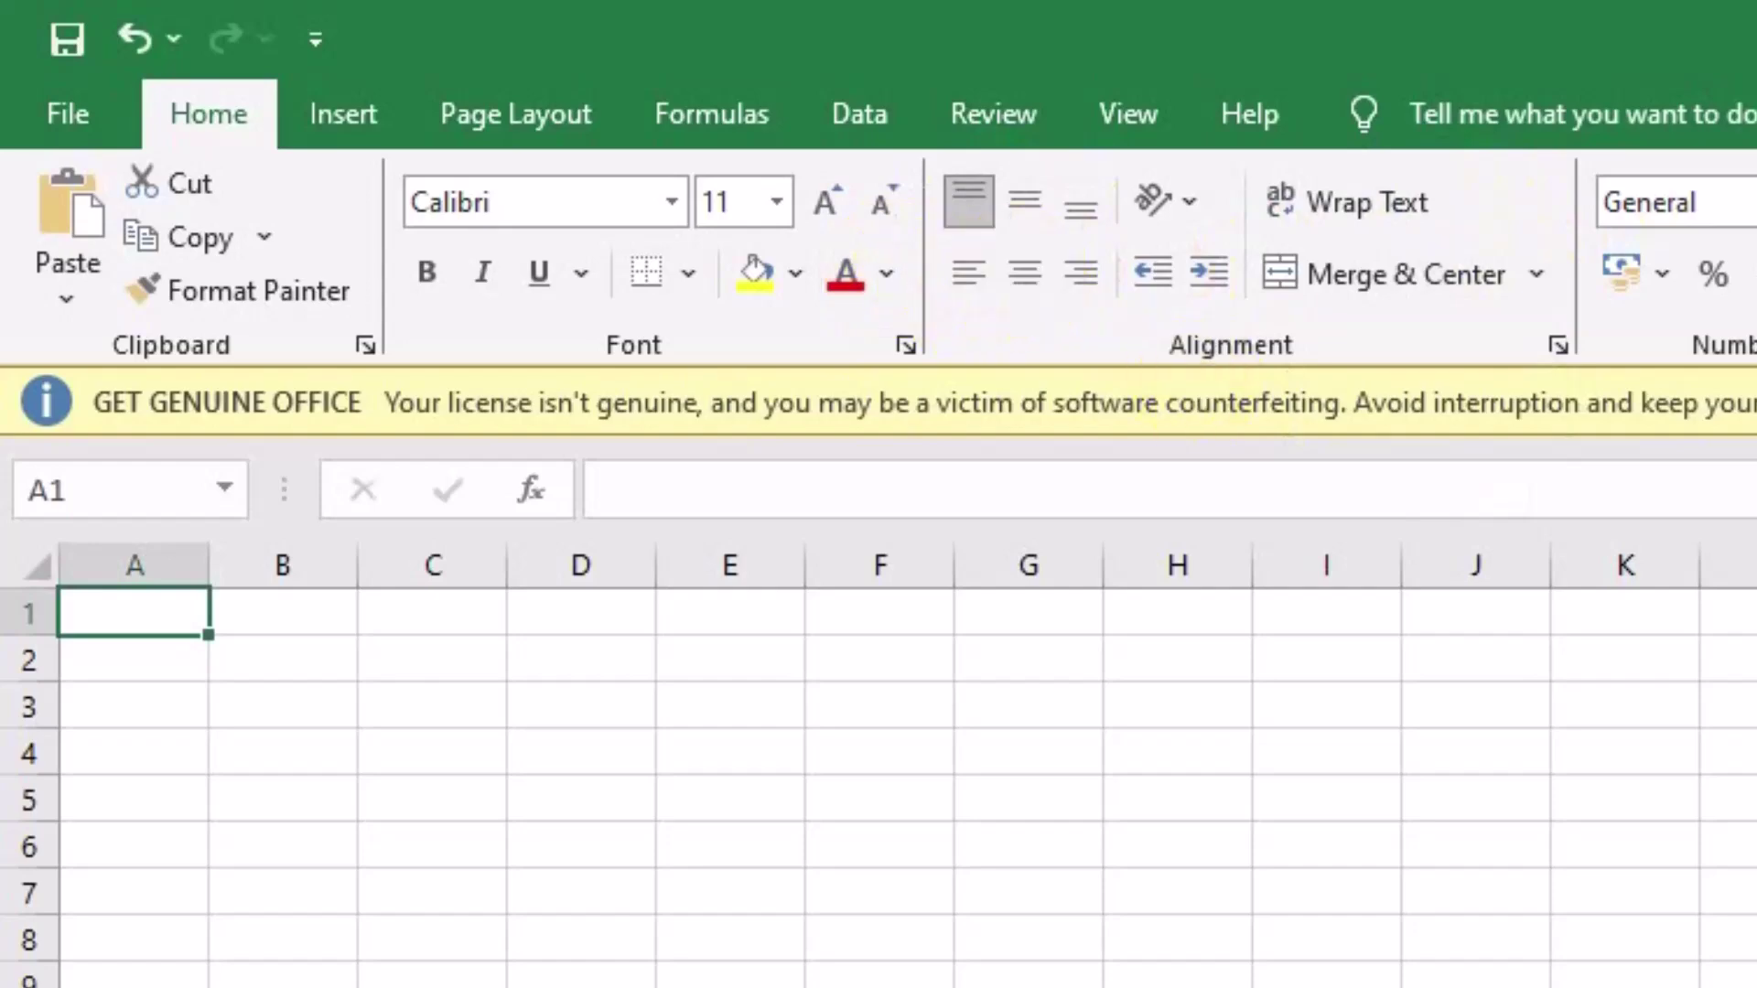
Browse the Insert, Formulas, Data, Review, View and Help ribbon tabs, returning to Home.
left_click(343, 114)
left_click(515, 113)
left_click(343, 114)
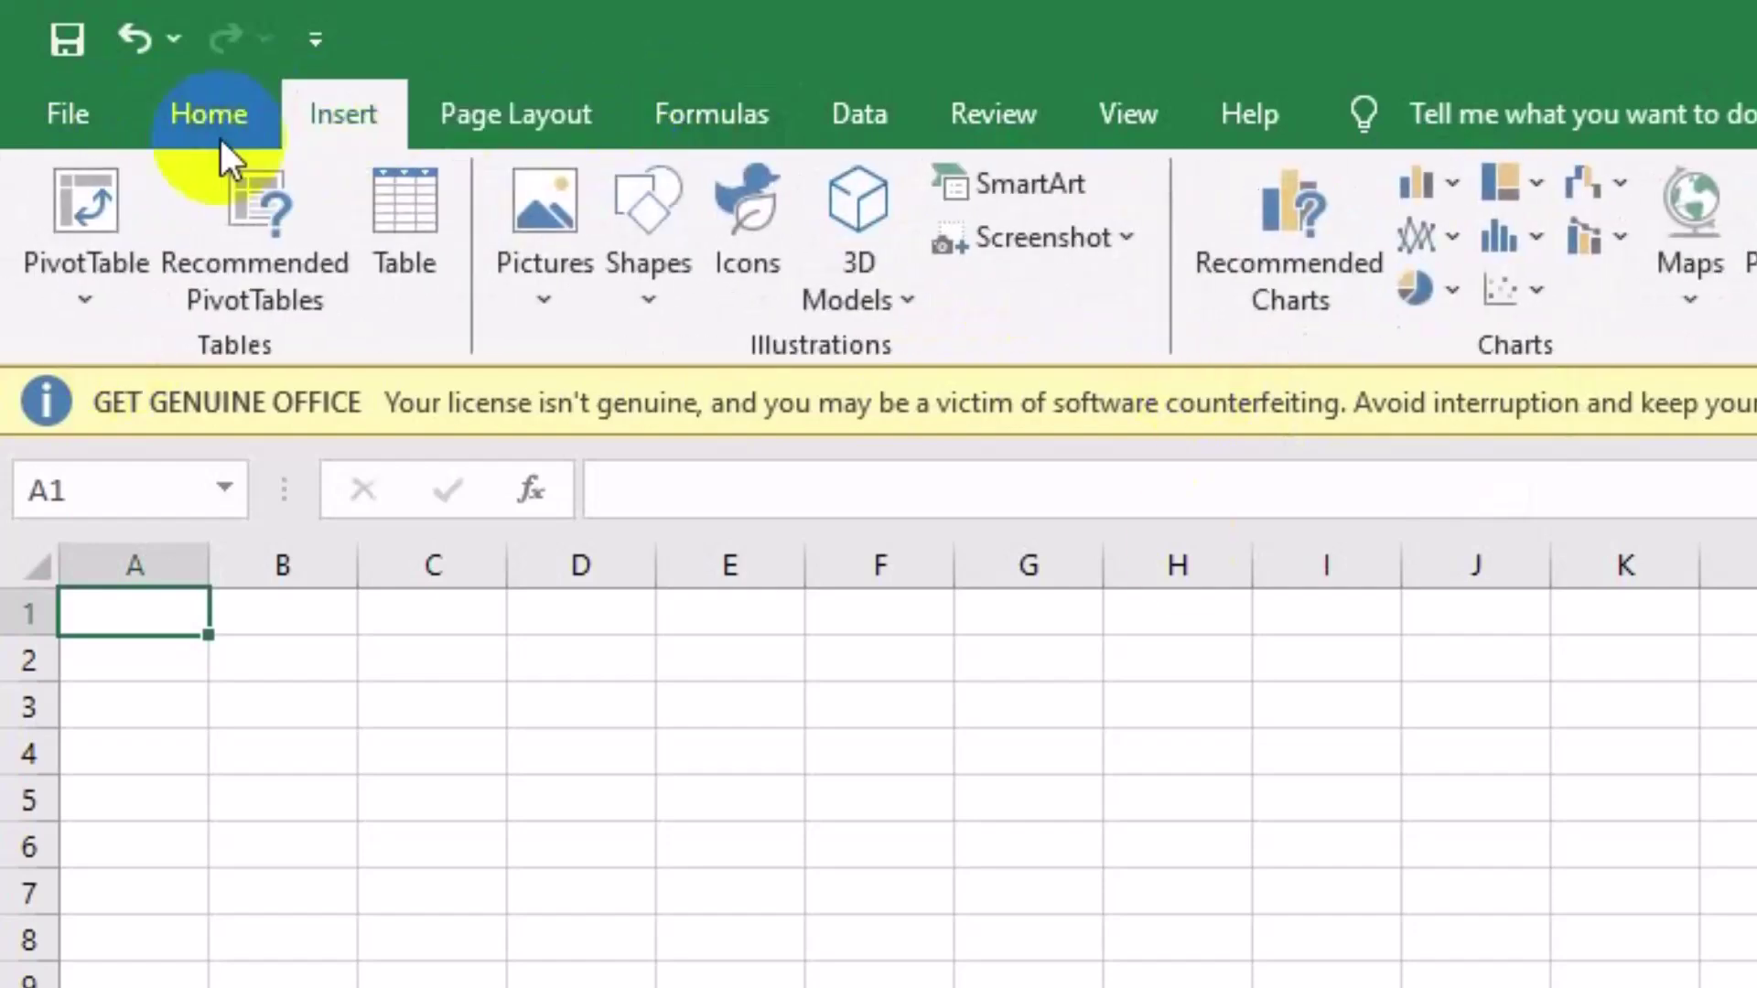
left_click(732, 114)
left_click(860, 114)
left_click(993, 115)
left_click(1129, 115)
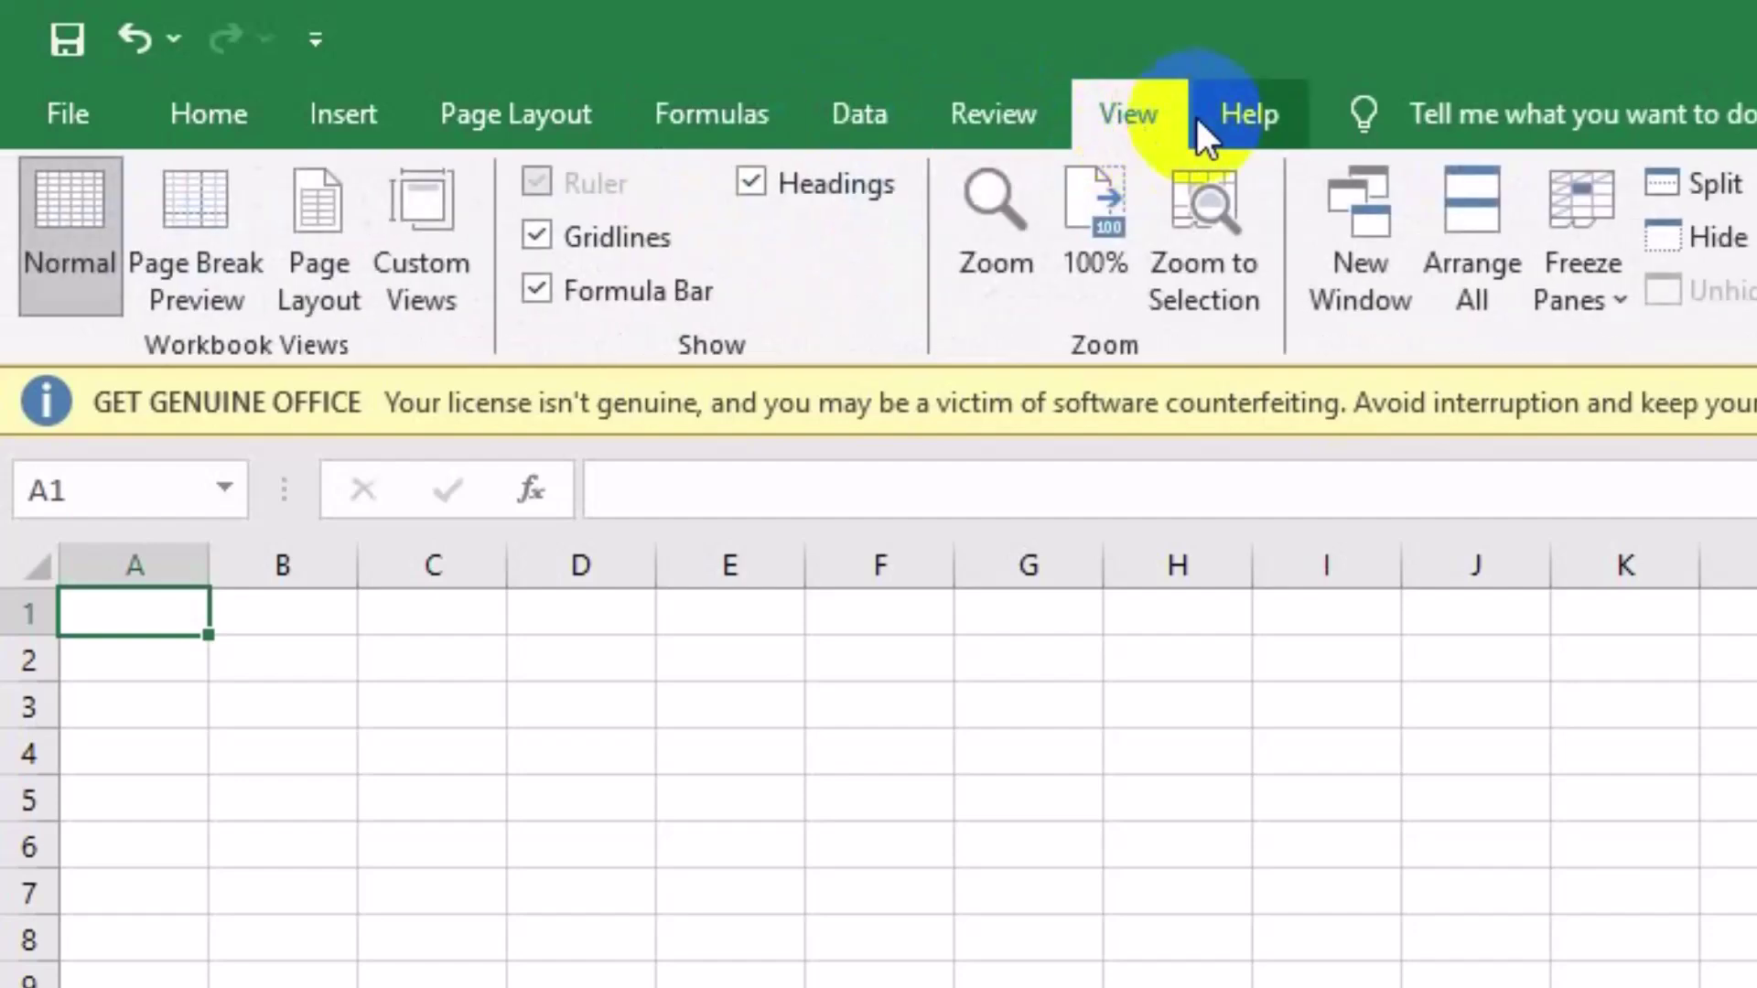
left_click(1250, 114)
left_click(322, 136)
left_click(179, 121)
Select cells A1, B1, A2, B3 and B2 on the blank sheet.
left_click(562, 934)
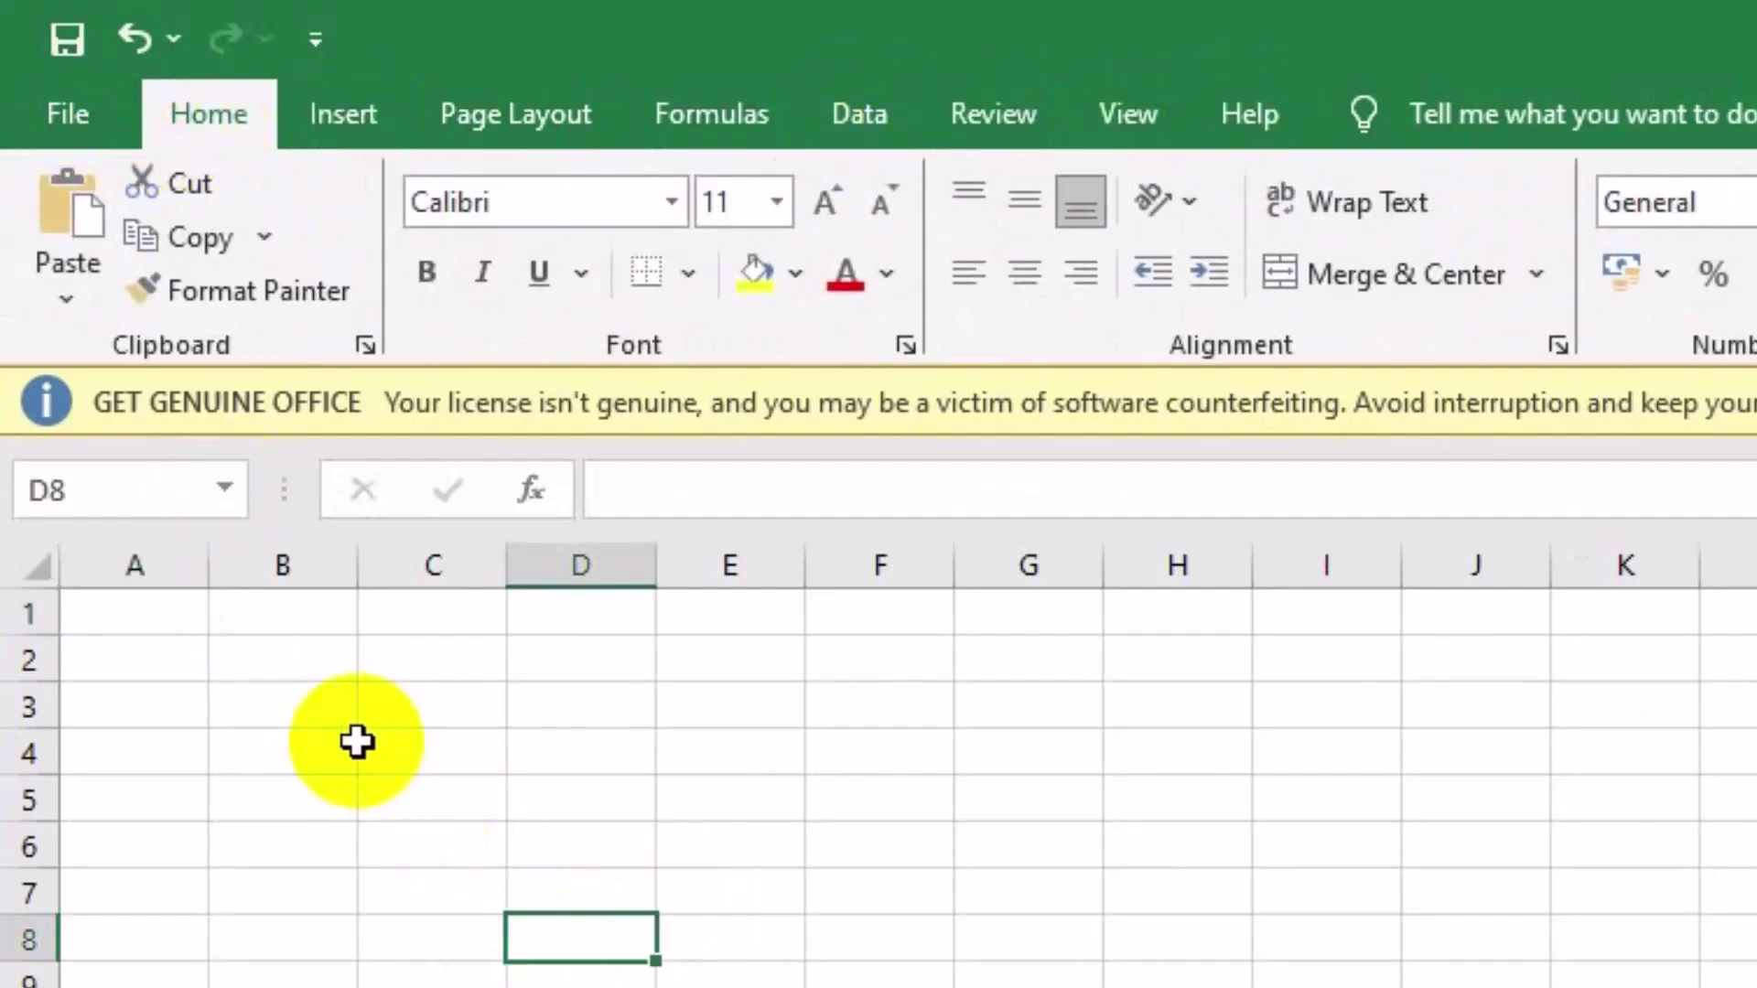
left_click(134, 628)
left_click(256, 623)
left_click(129, 655)
left_click(275, 695)
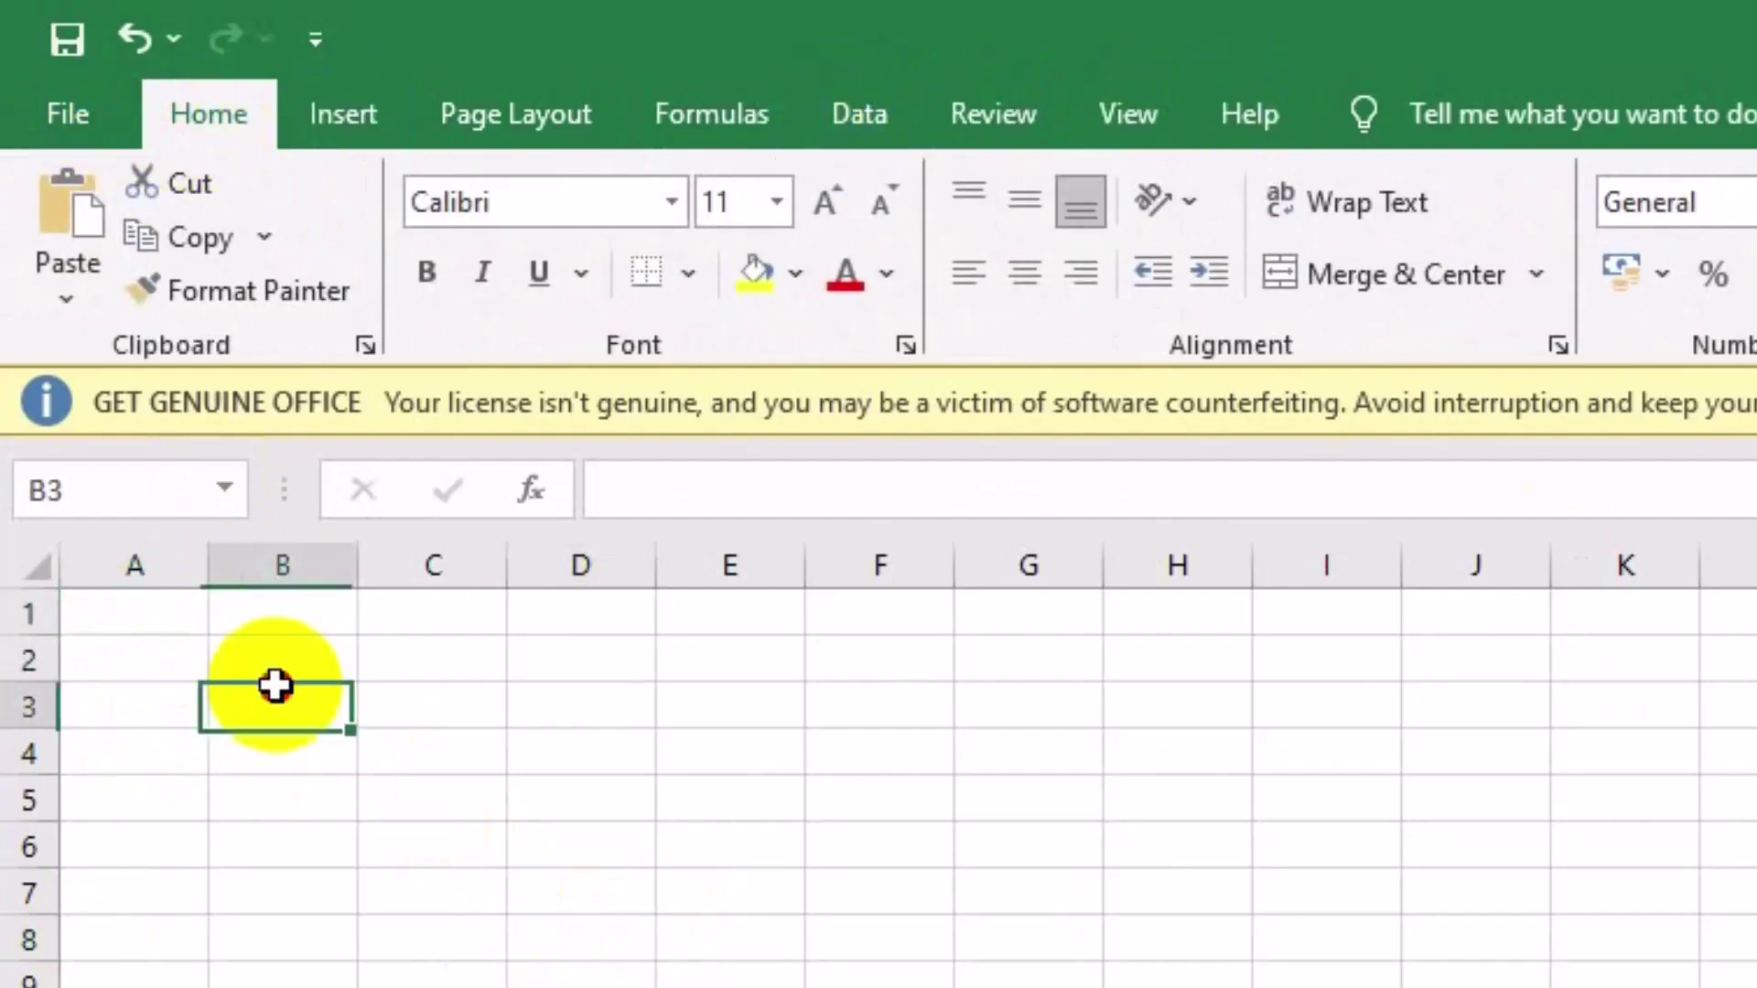
left_click(284, 659)
left_click(291, 607)
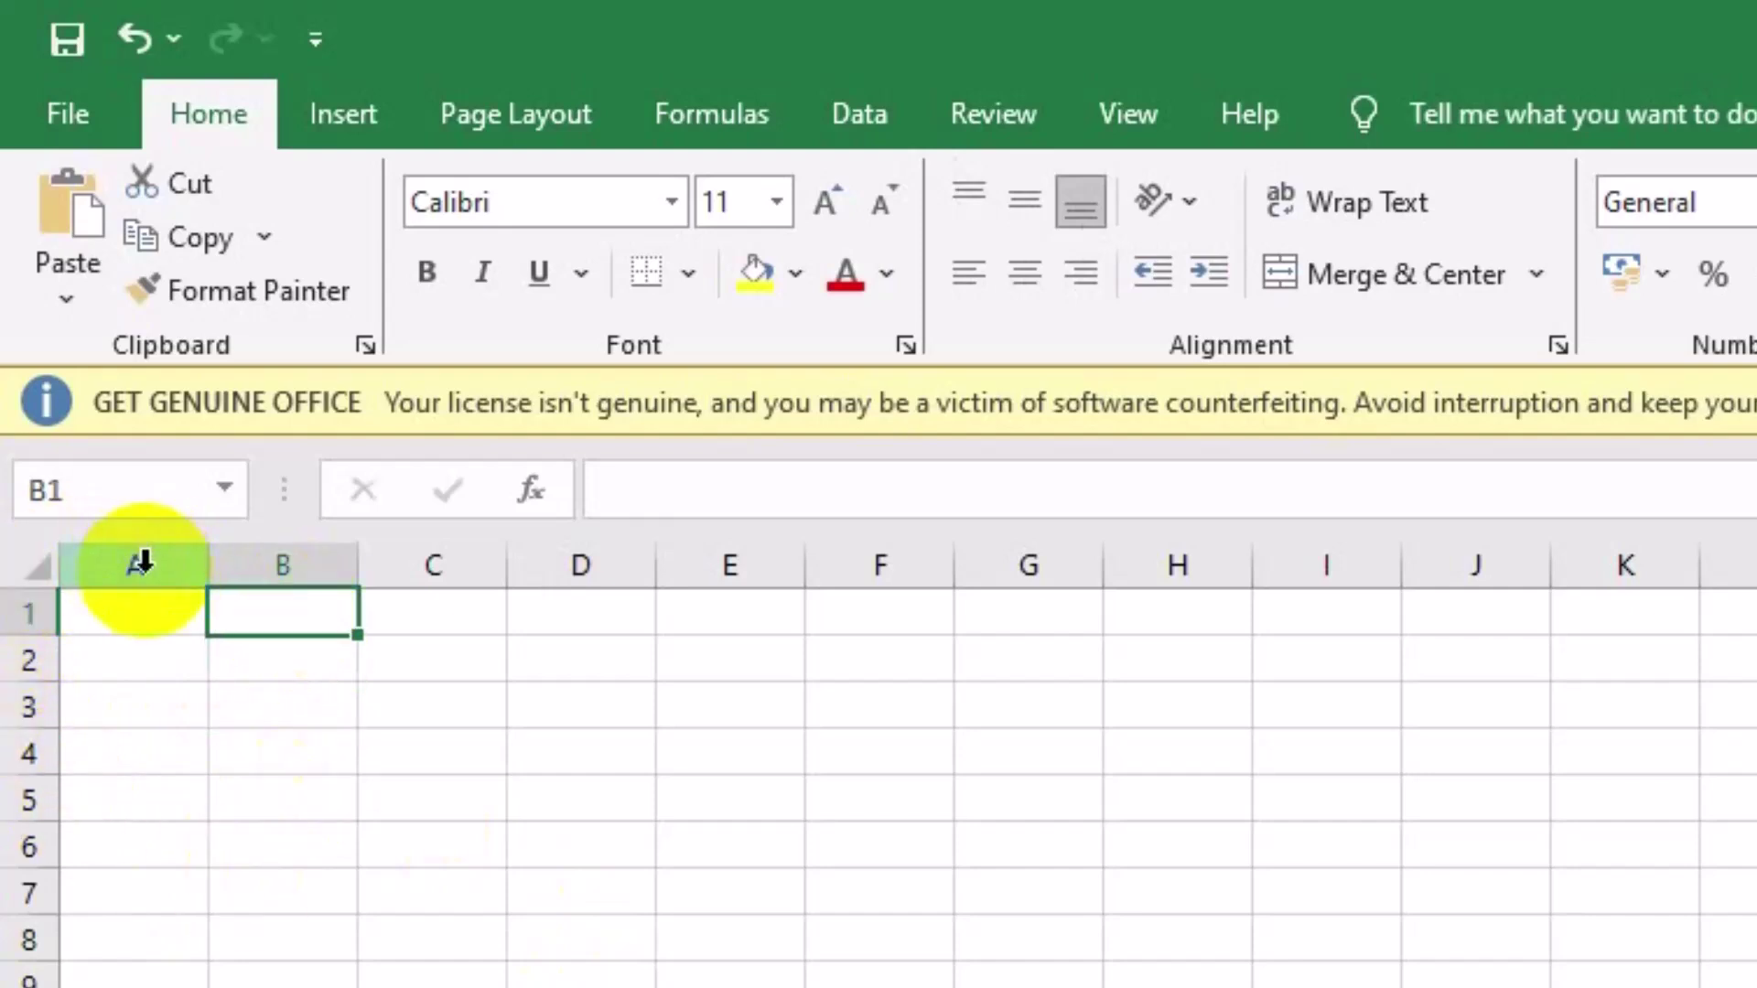
Select whole rows 1 to 3, then whole columns A, B, D and E.
left_click(32, 613)
left_click(30, 659)
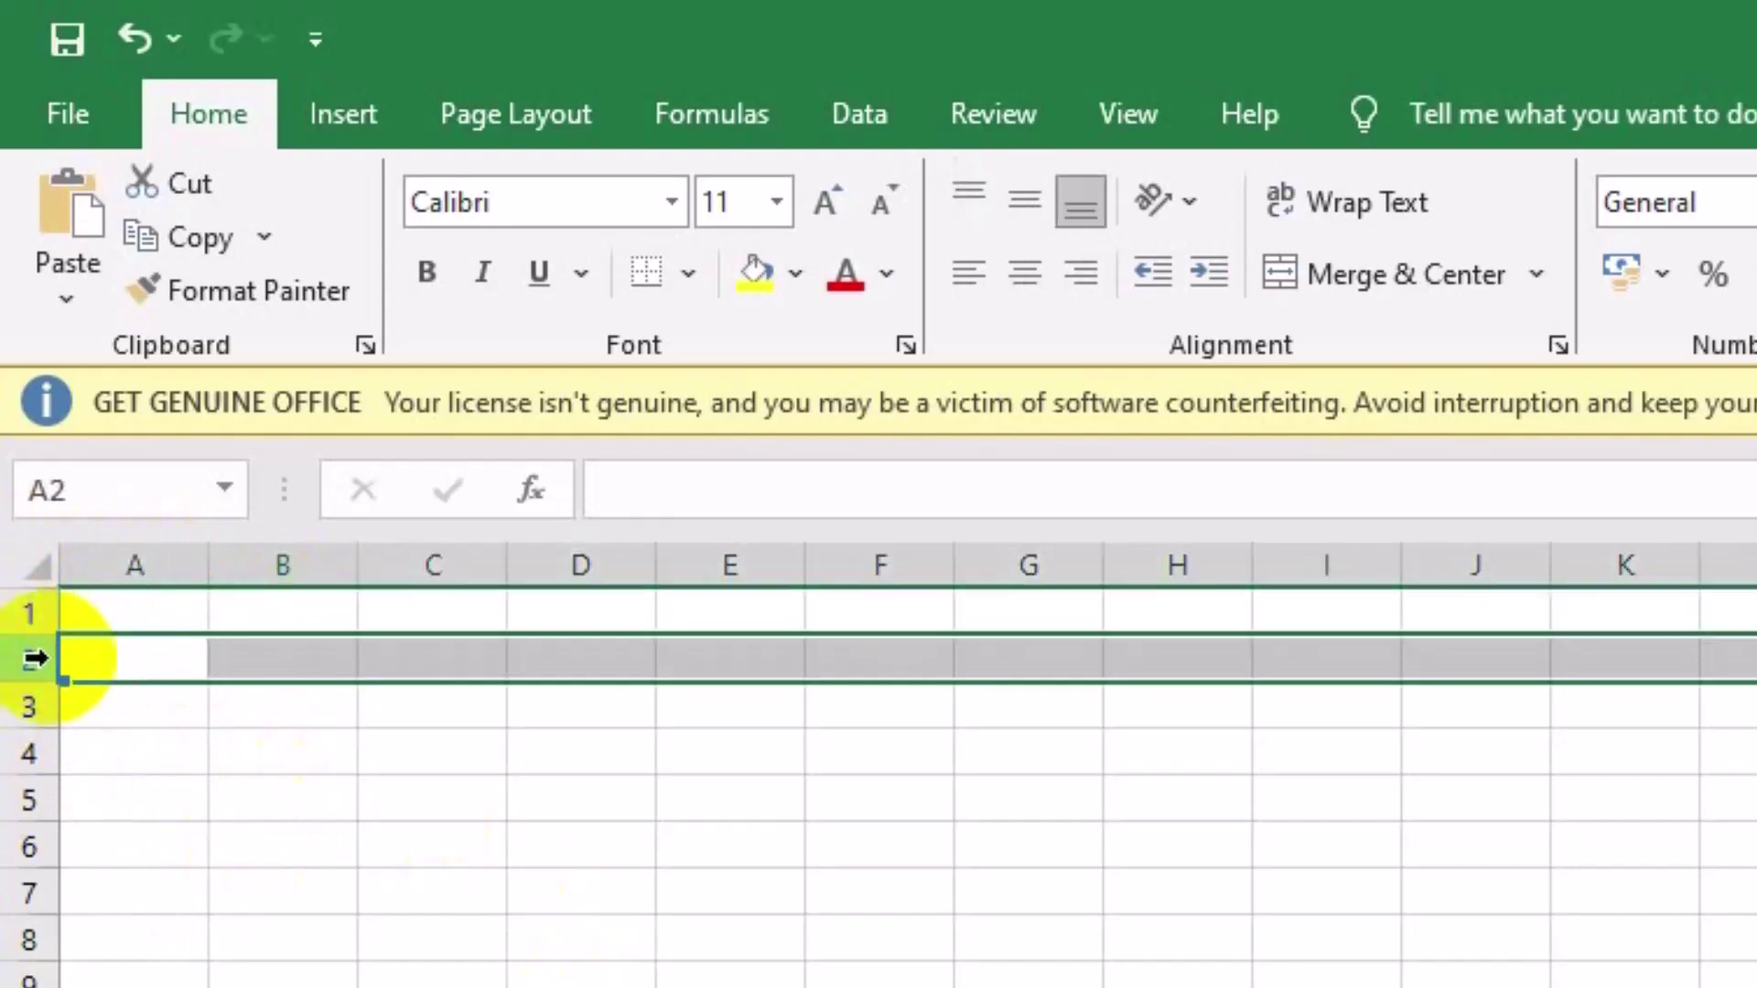
left_click(23, 707)
left_click(28, 661)
left_click(27, 613)
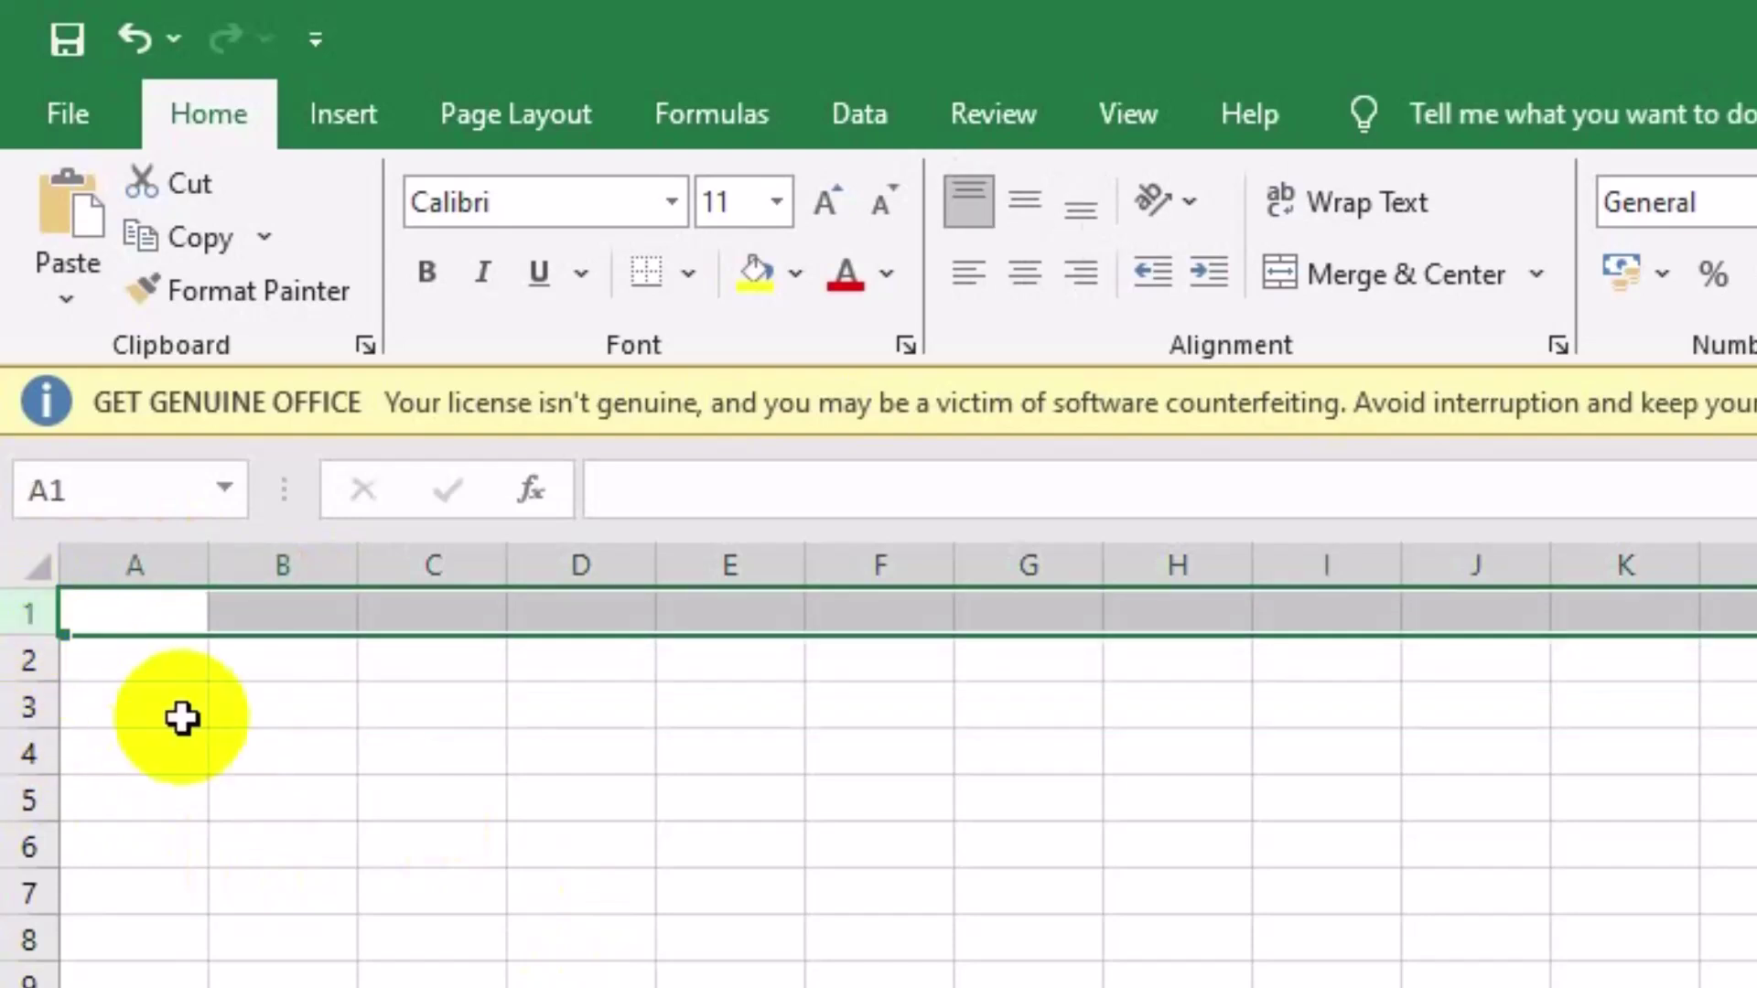
left_click(136, 565)
left_click(282, 565)
left_click(432, 565)
left_click(580, 566)
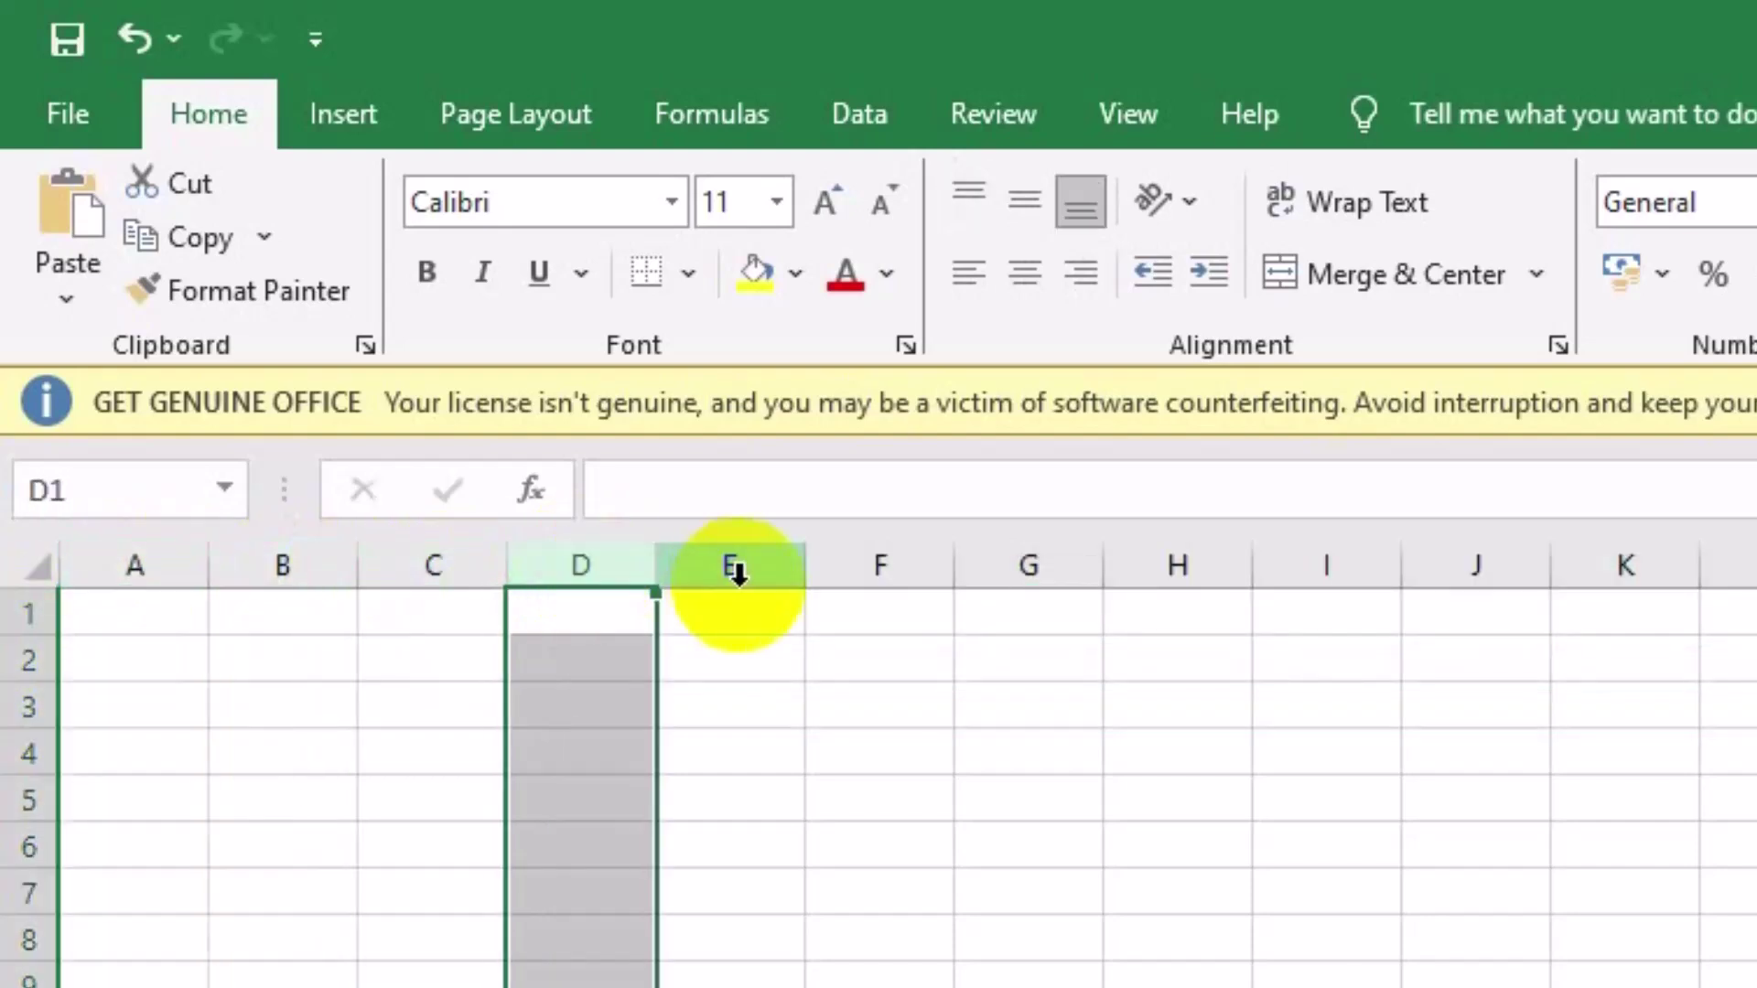
left_click(730, 566)
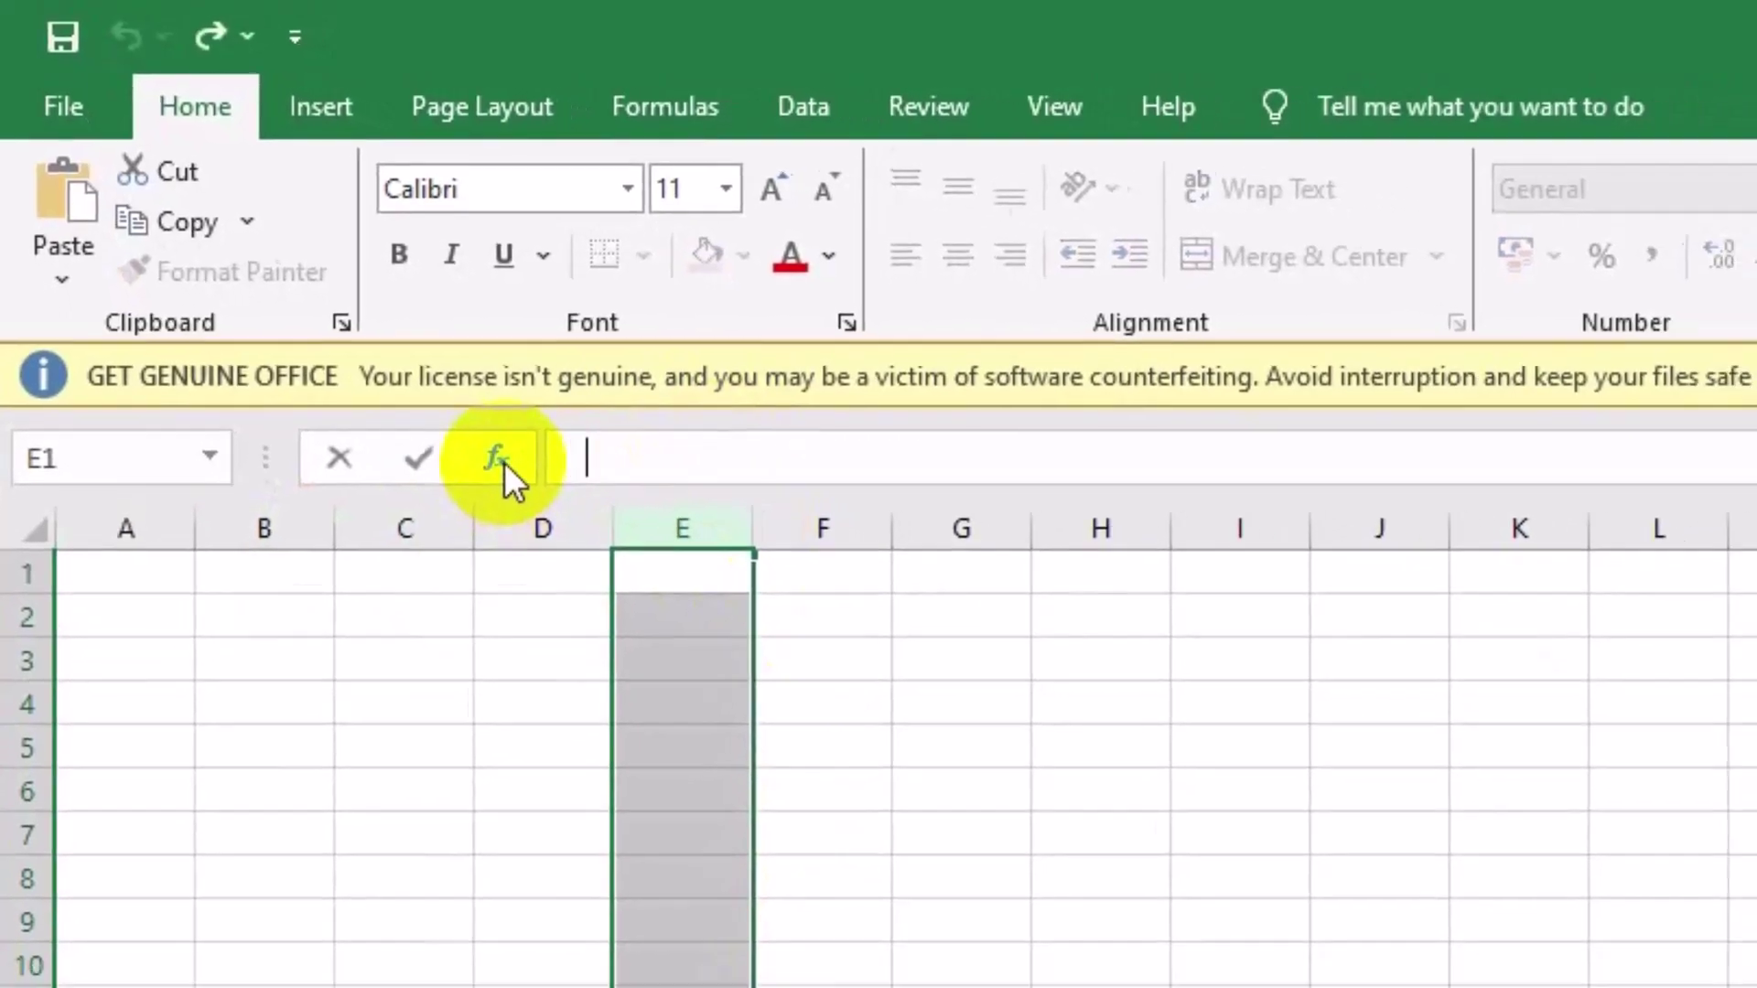
Insert the AVERAGE function and bring up its arguments panel.
left_click(531, 491)
left_click(481, 671)
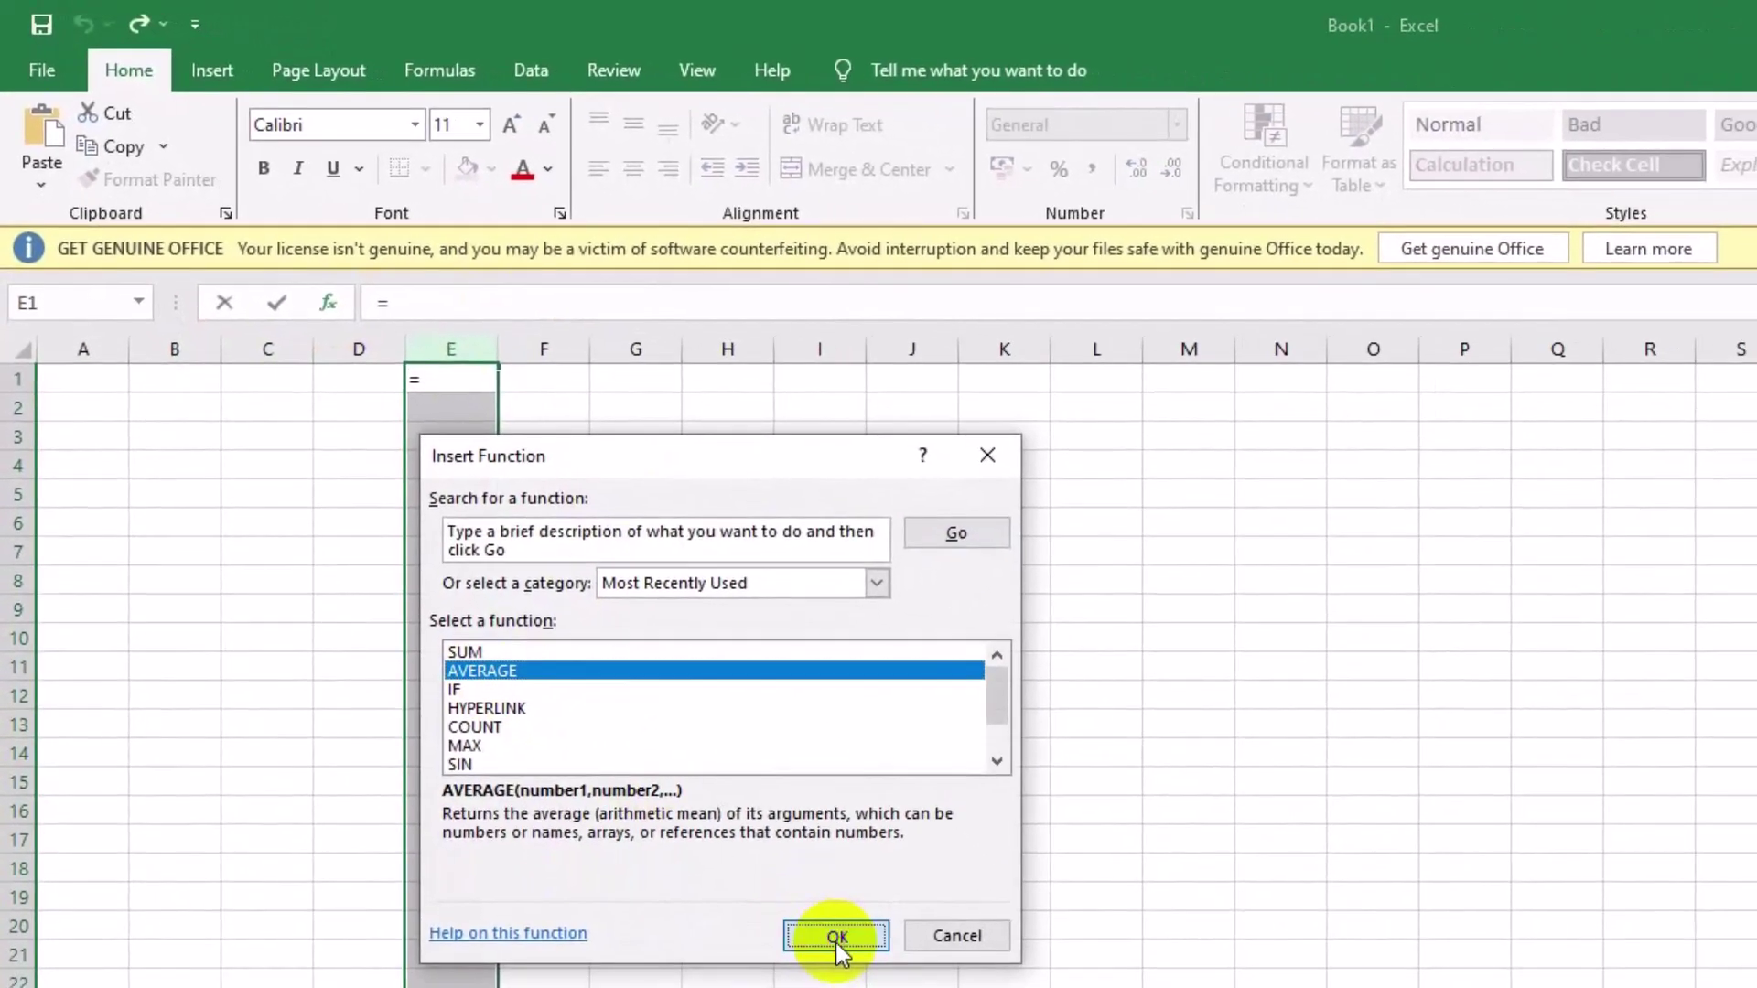
left_click(837, 936)
left_click(756, 543)
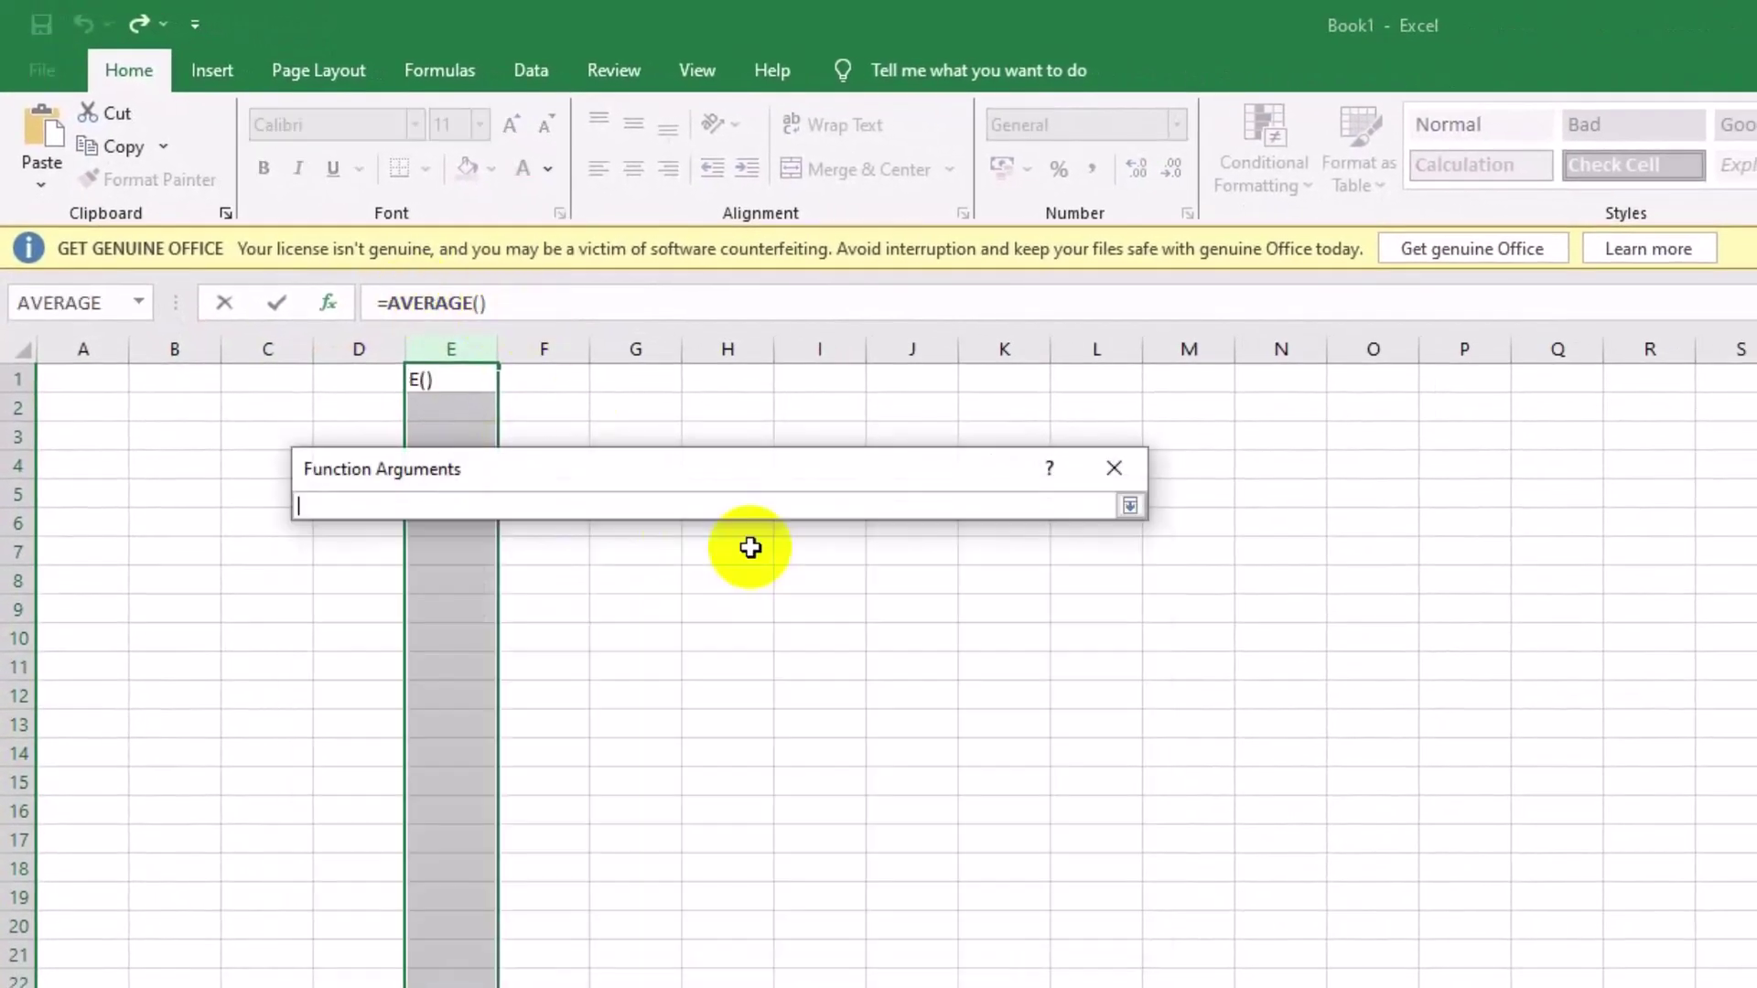
left_click(1114, 467)
type("1")
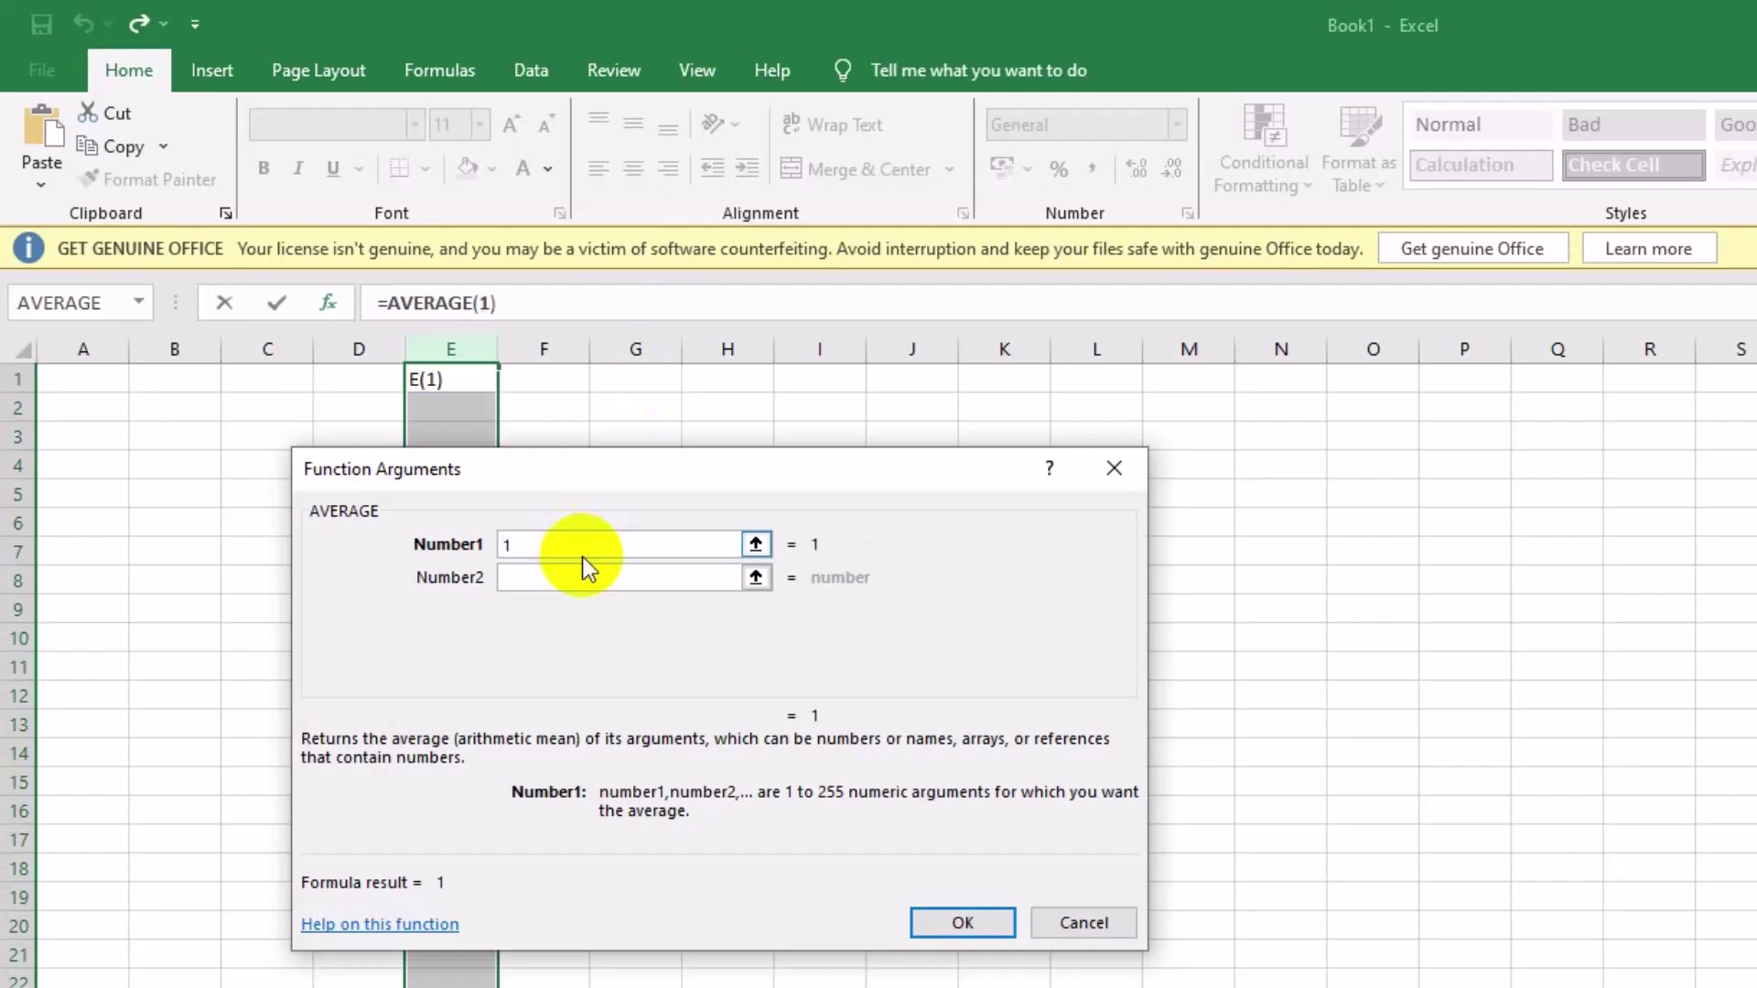
Set the AVERAGE arguments to D1 and D4 and confirm.
key("BackSpace")
type("D1")
key("Tab")
type("D4")
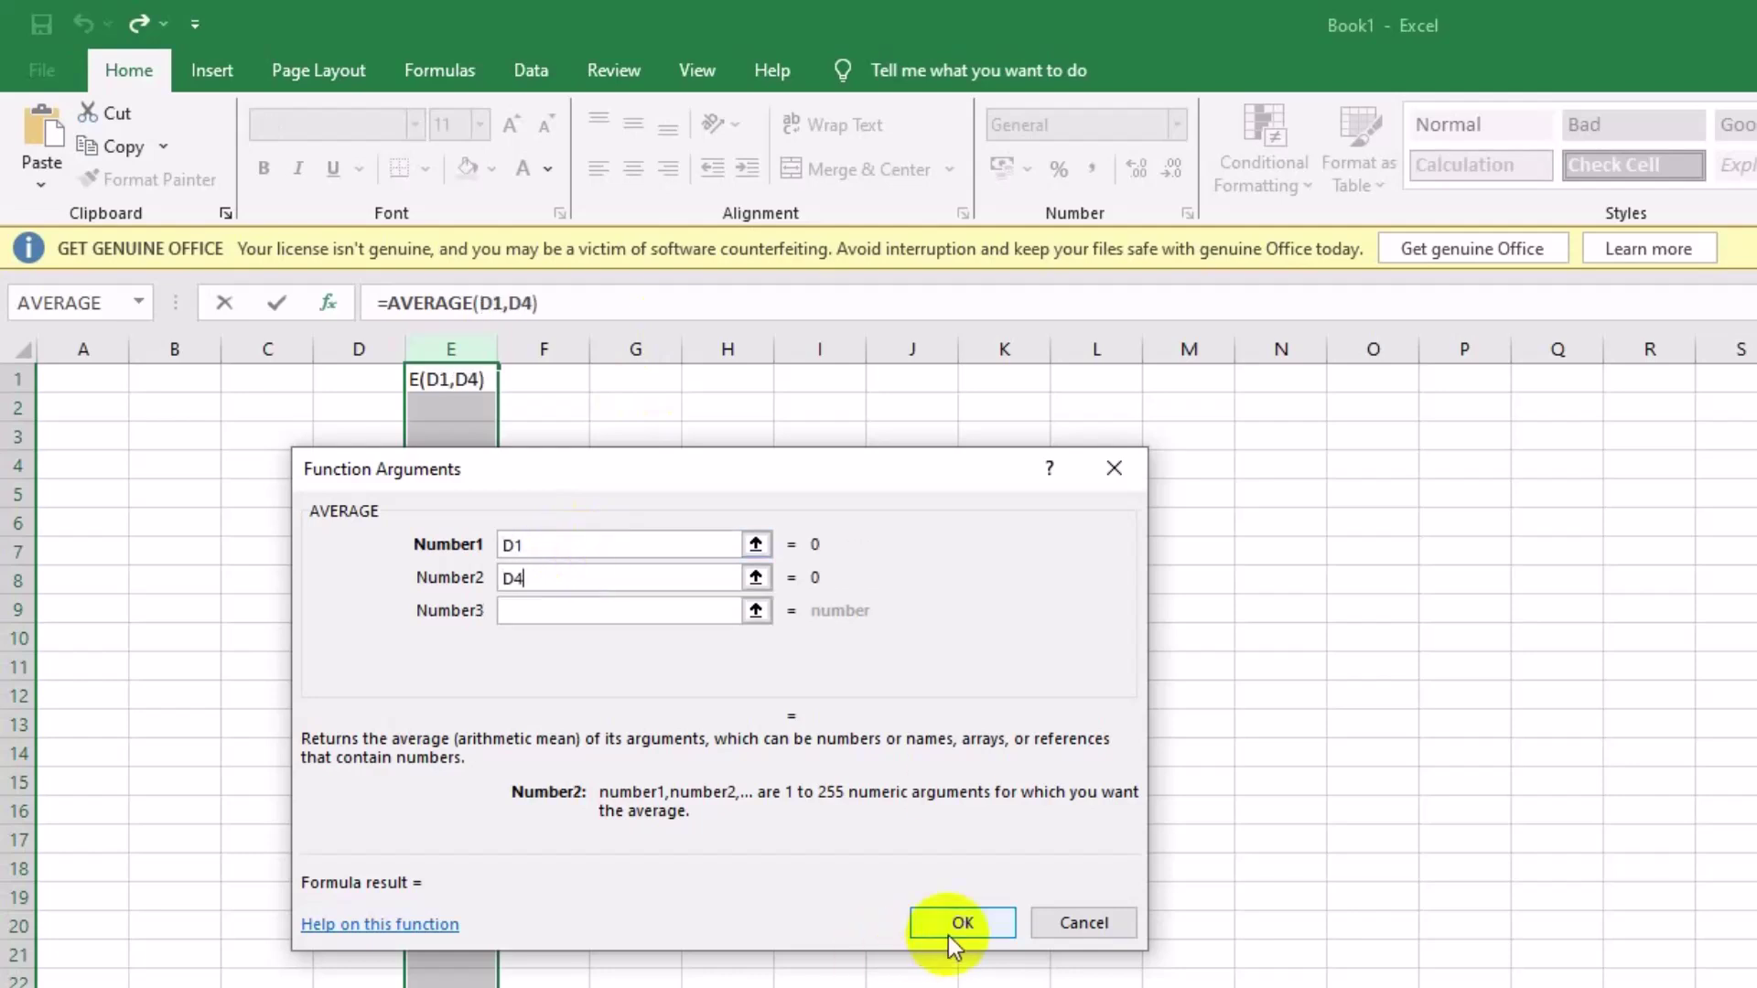
left_click(963, 923)
Re-edit the formula, pointing at B2, B10 and A1, then cancel it.
left_click(549, 302)
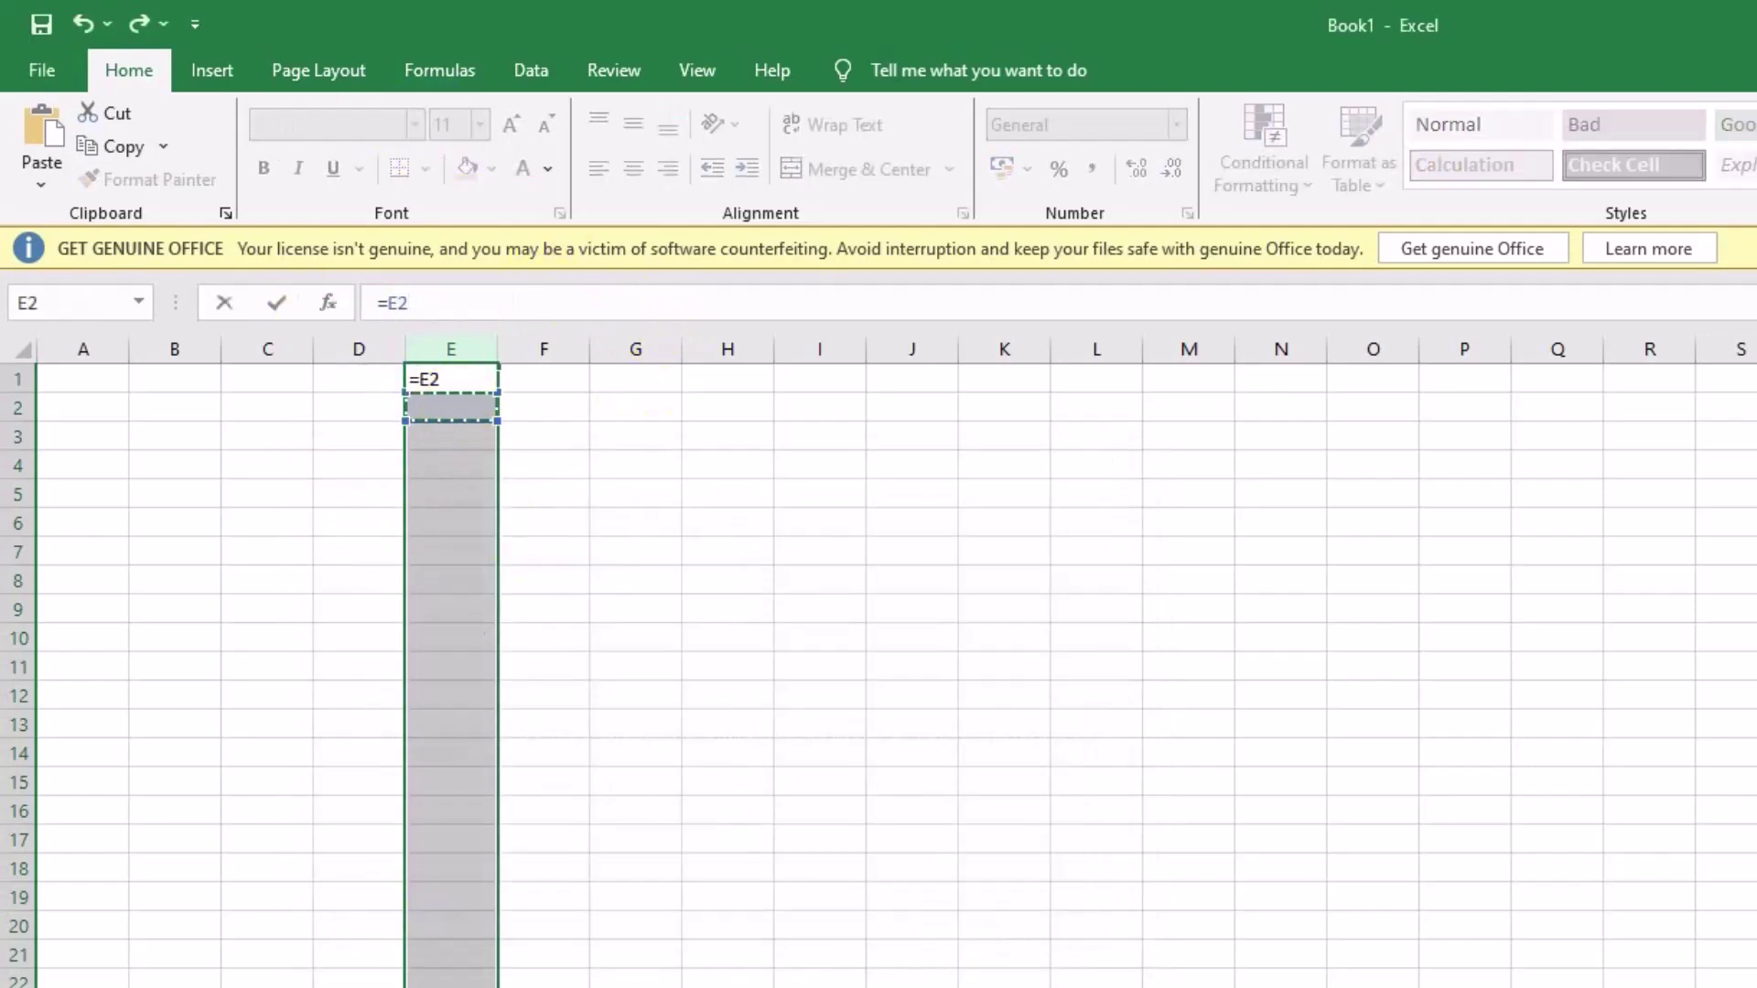
left_click(176, 413)
left_click(205, 631)
left_click(75, 379)
type("=A1dsf")
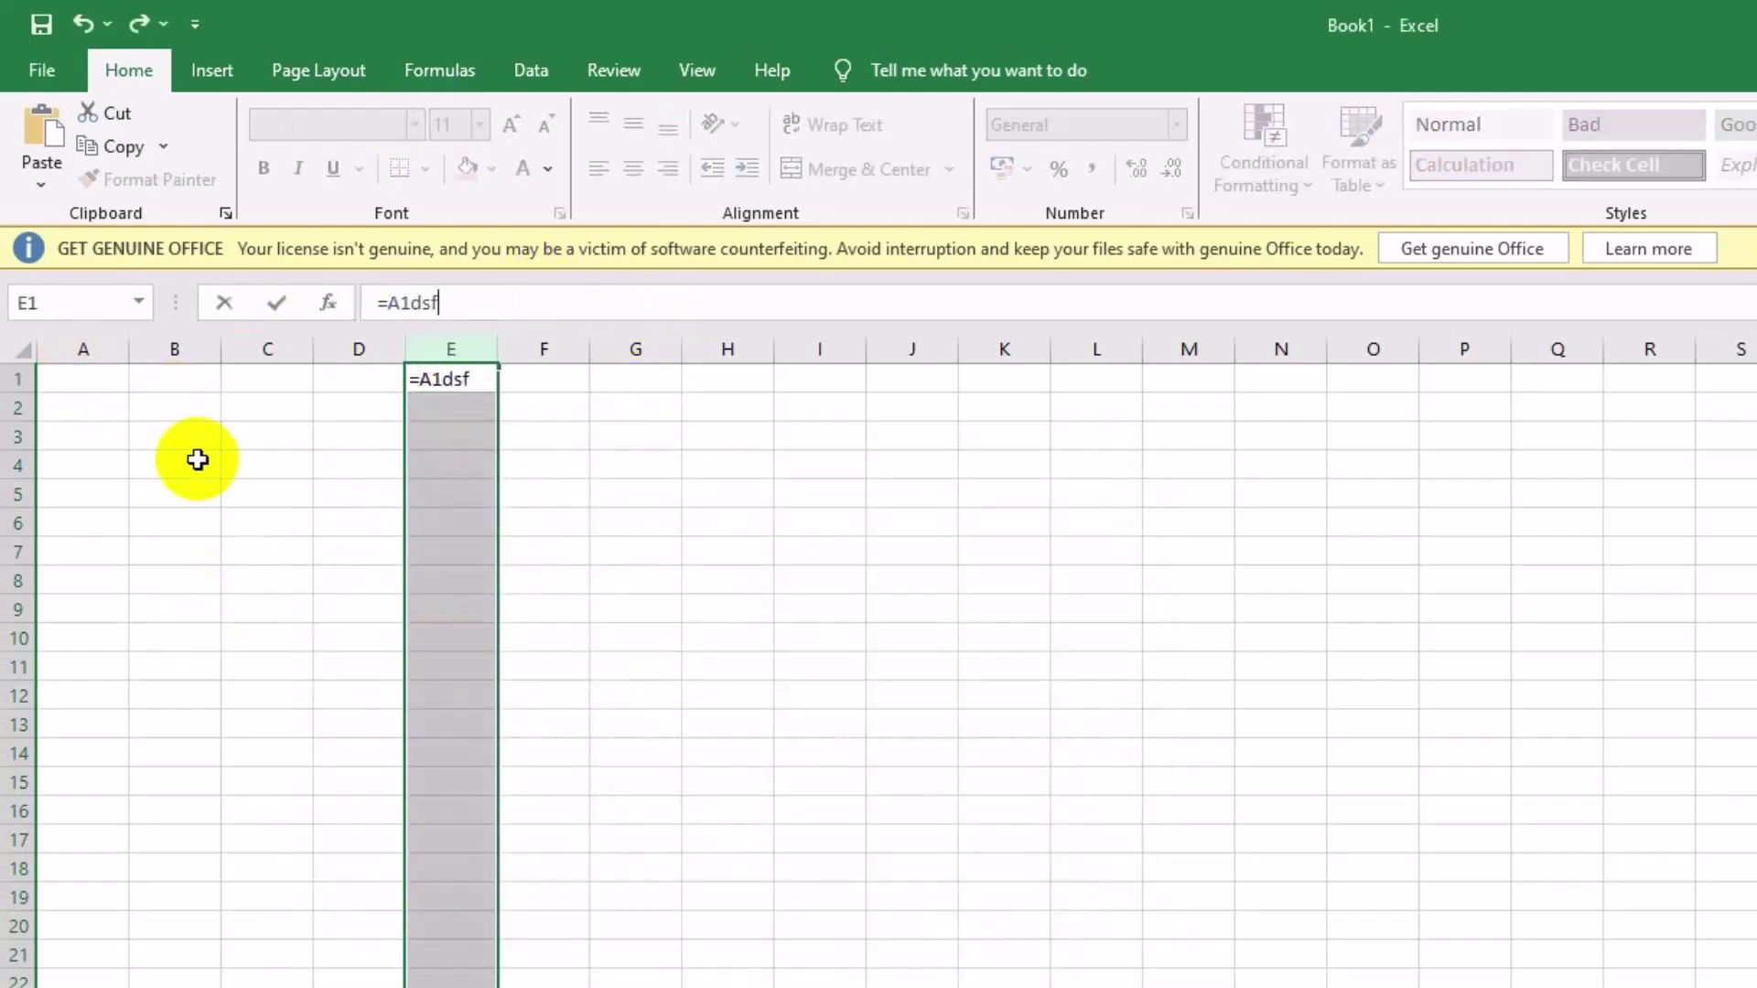
type("sdafds")
key("ctrl+a")
Enter John in A1 and Abraham in A2, moving down to A3 for Sera.
key("BackSpace")
left_click(83, 380)
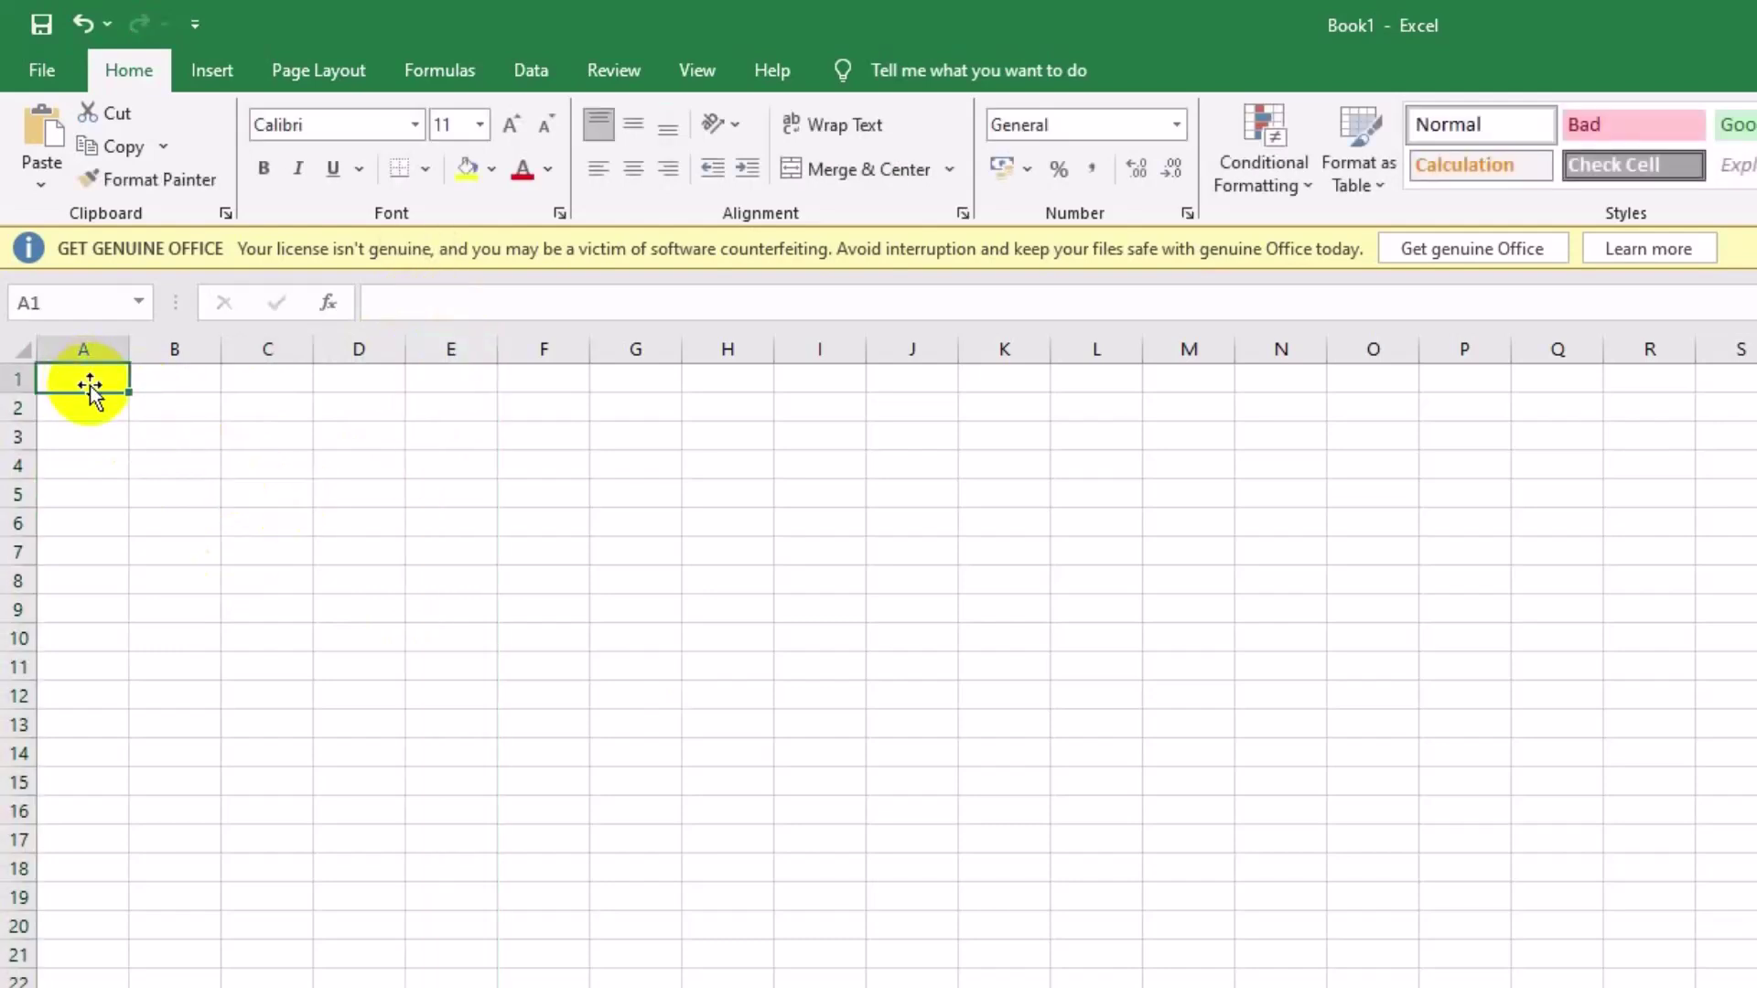
type("dsfsdafds")
double_click(84, 382)
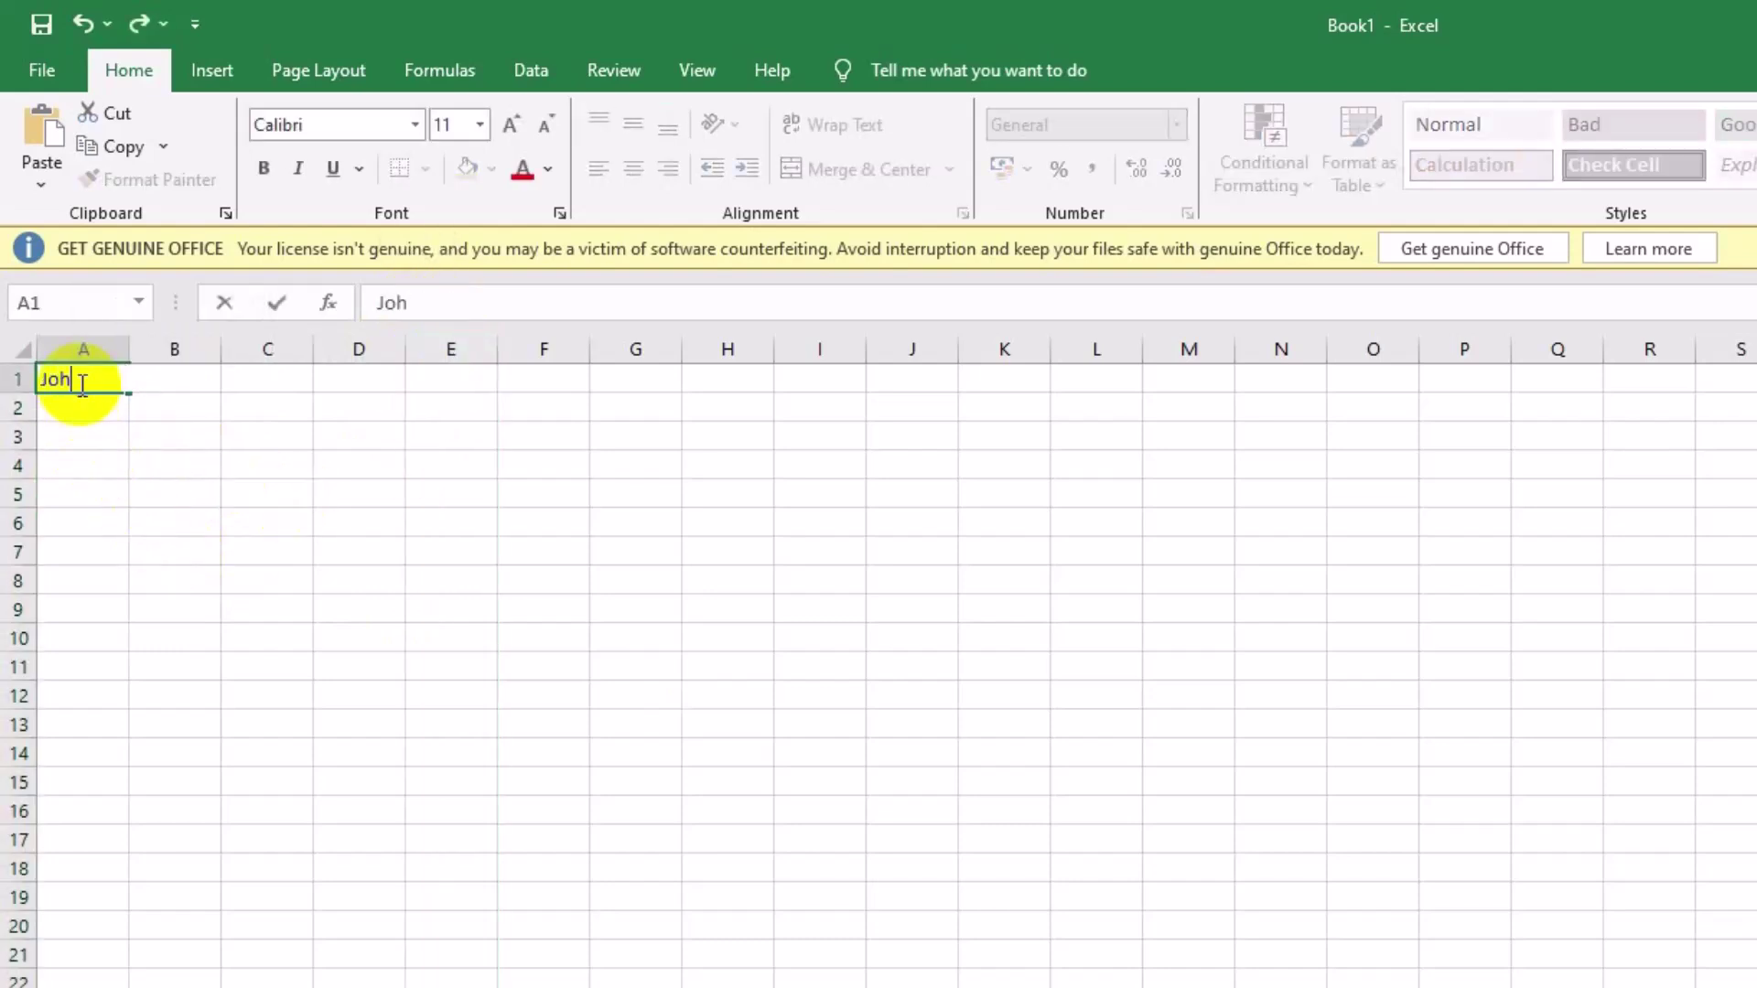
type("n")
key("Return")
type("I")
type("Abraham")
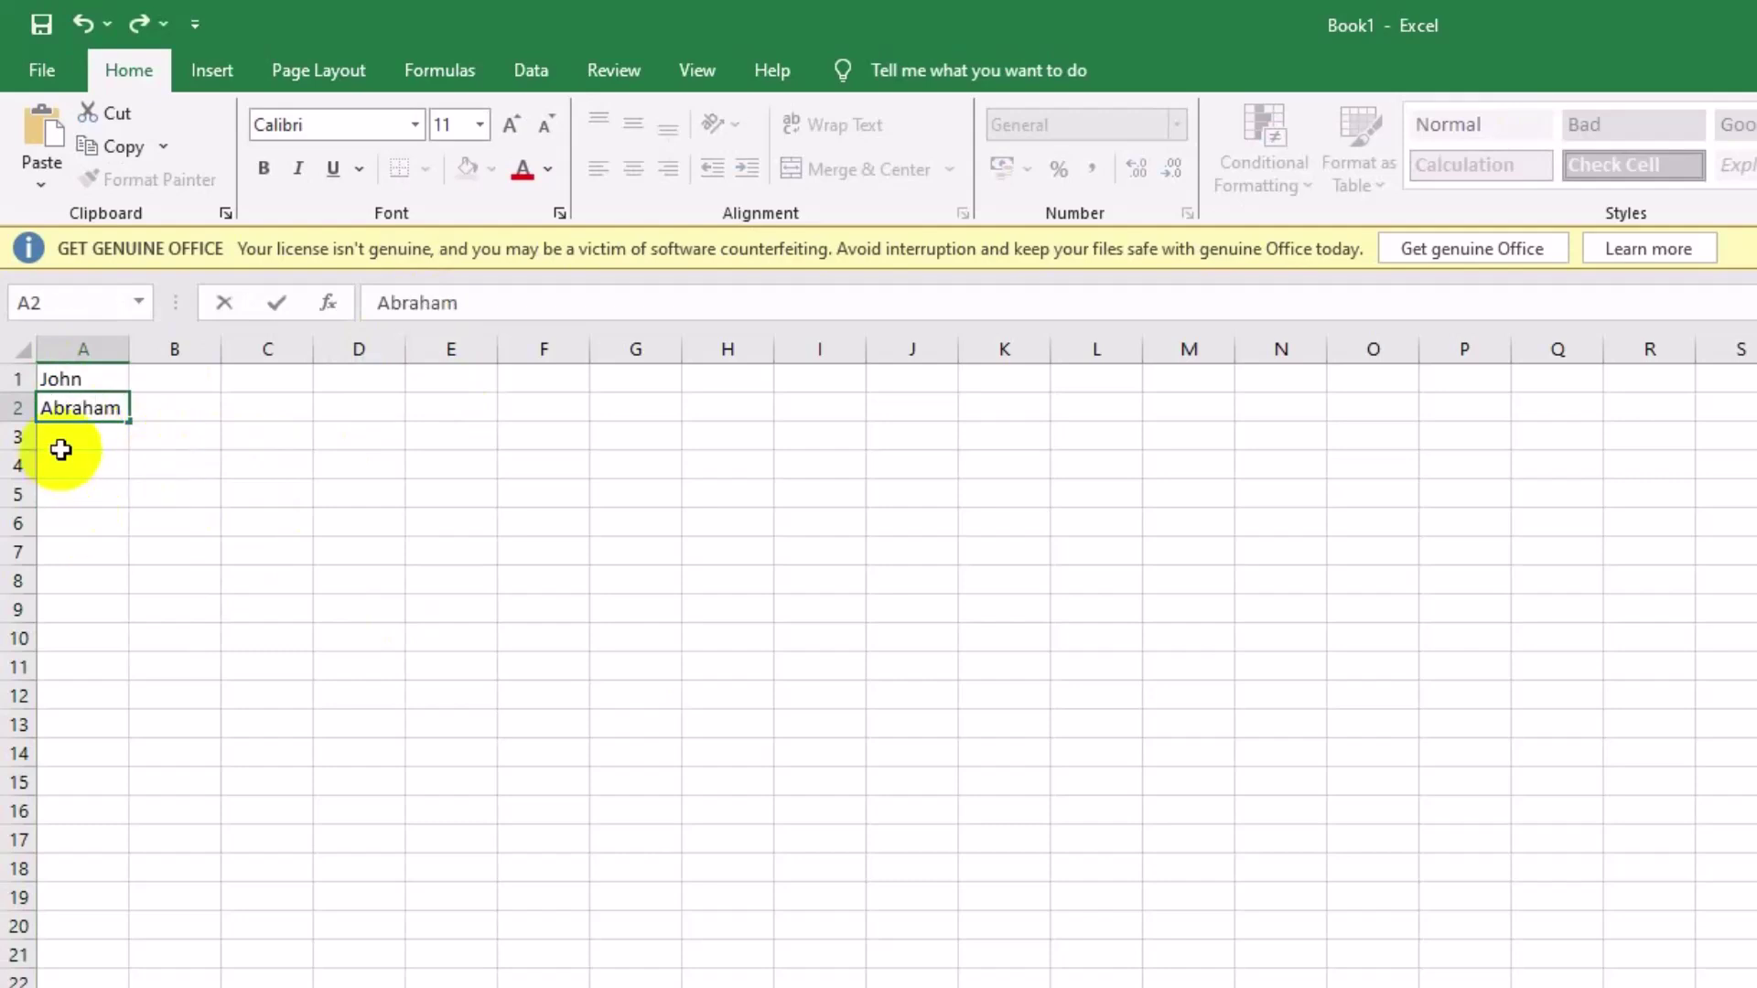
key("Return")
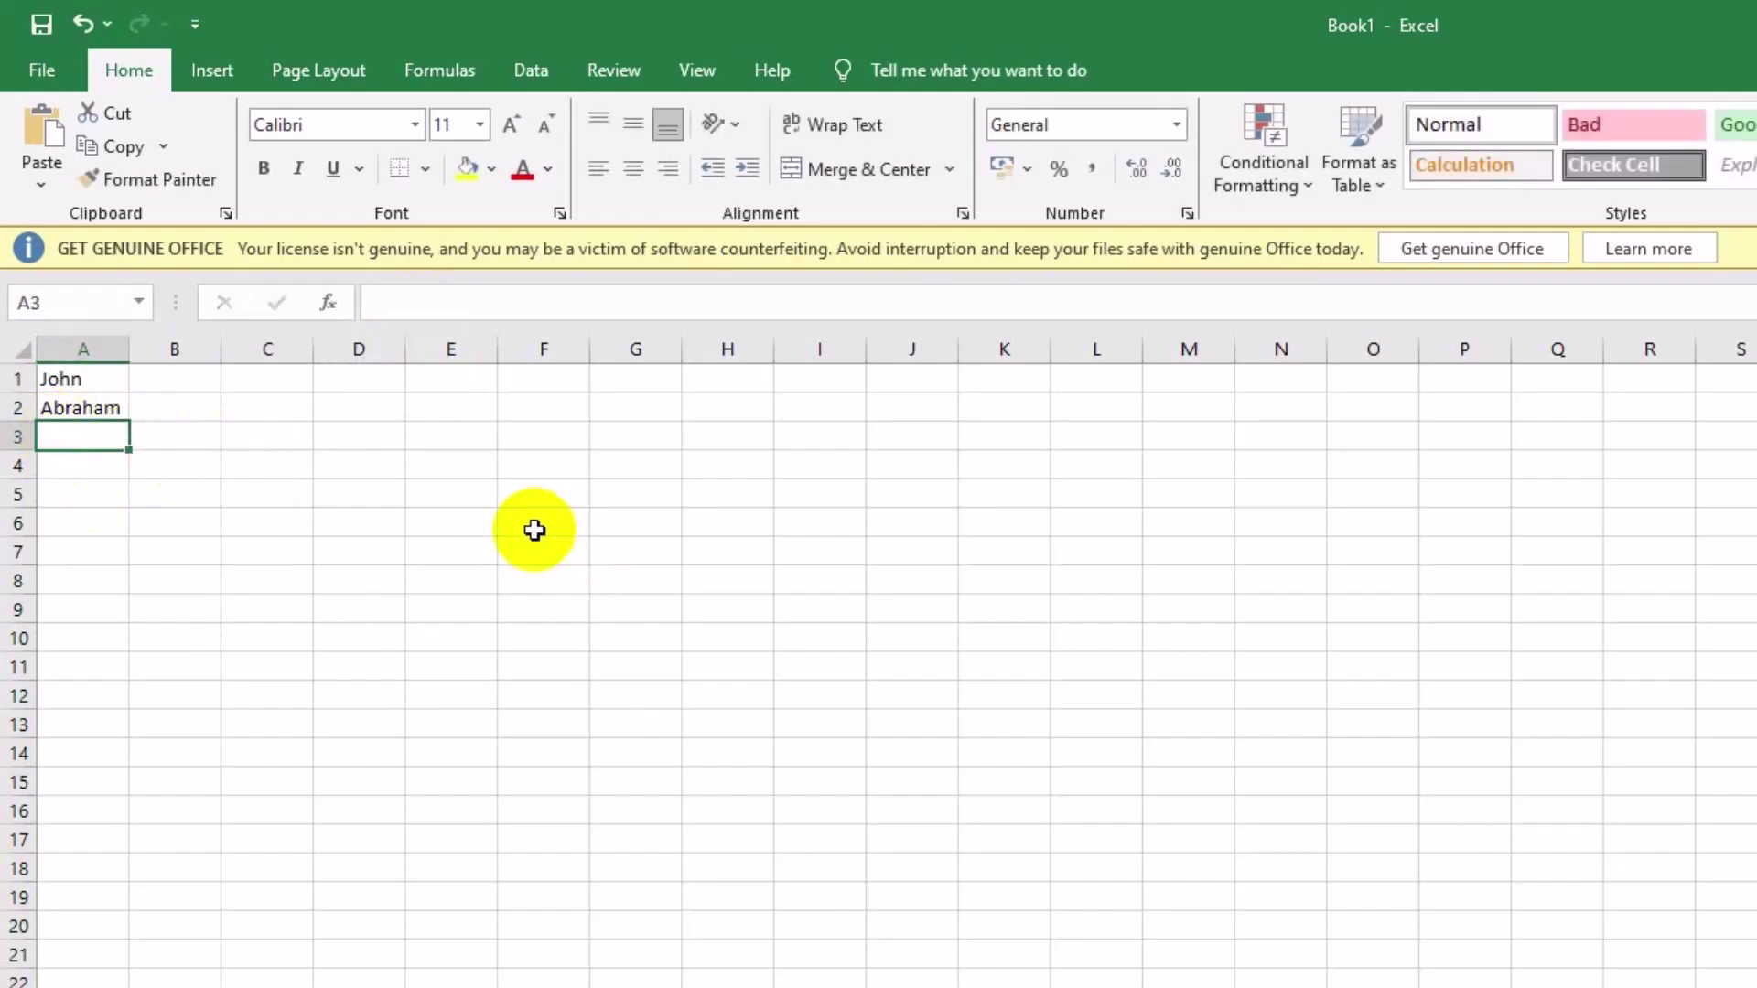
type("S")
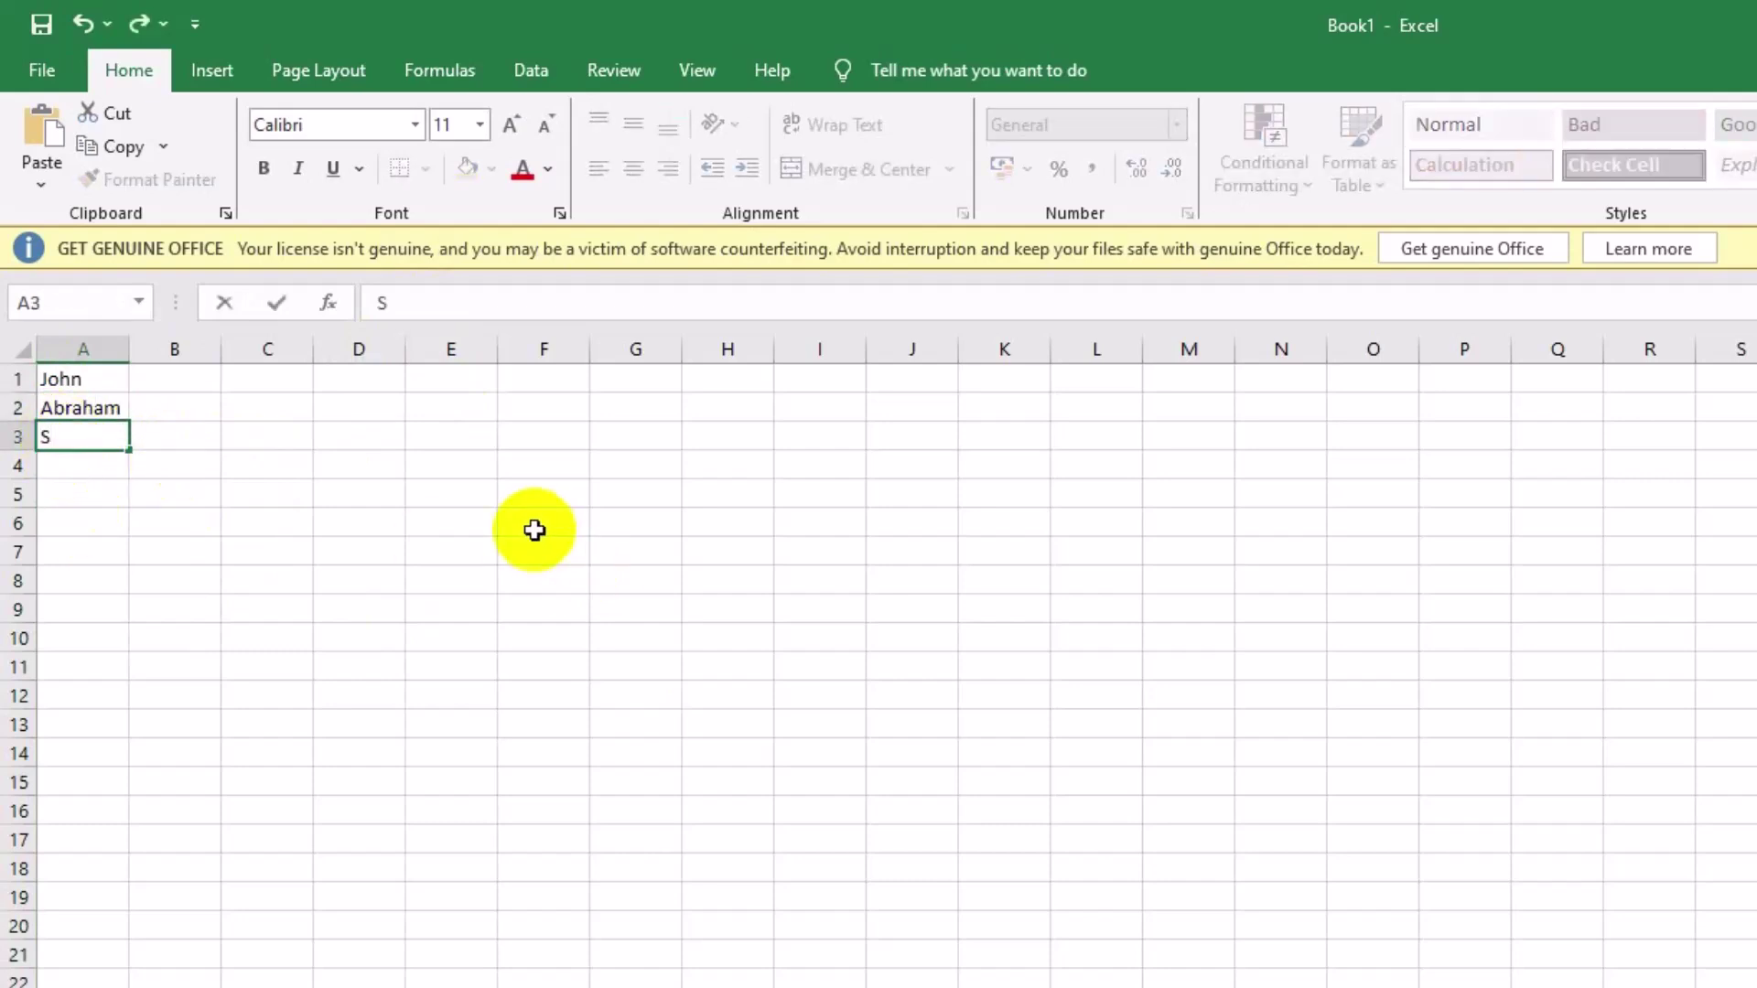
type("a")
Finish entering Sera, then save the workbook to Documents as 'Excell File Save.xlsx'.
left_click(502, 656)
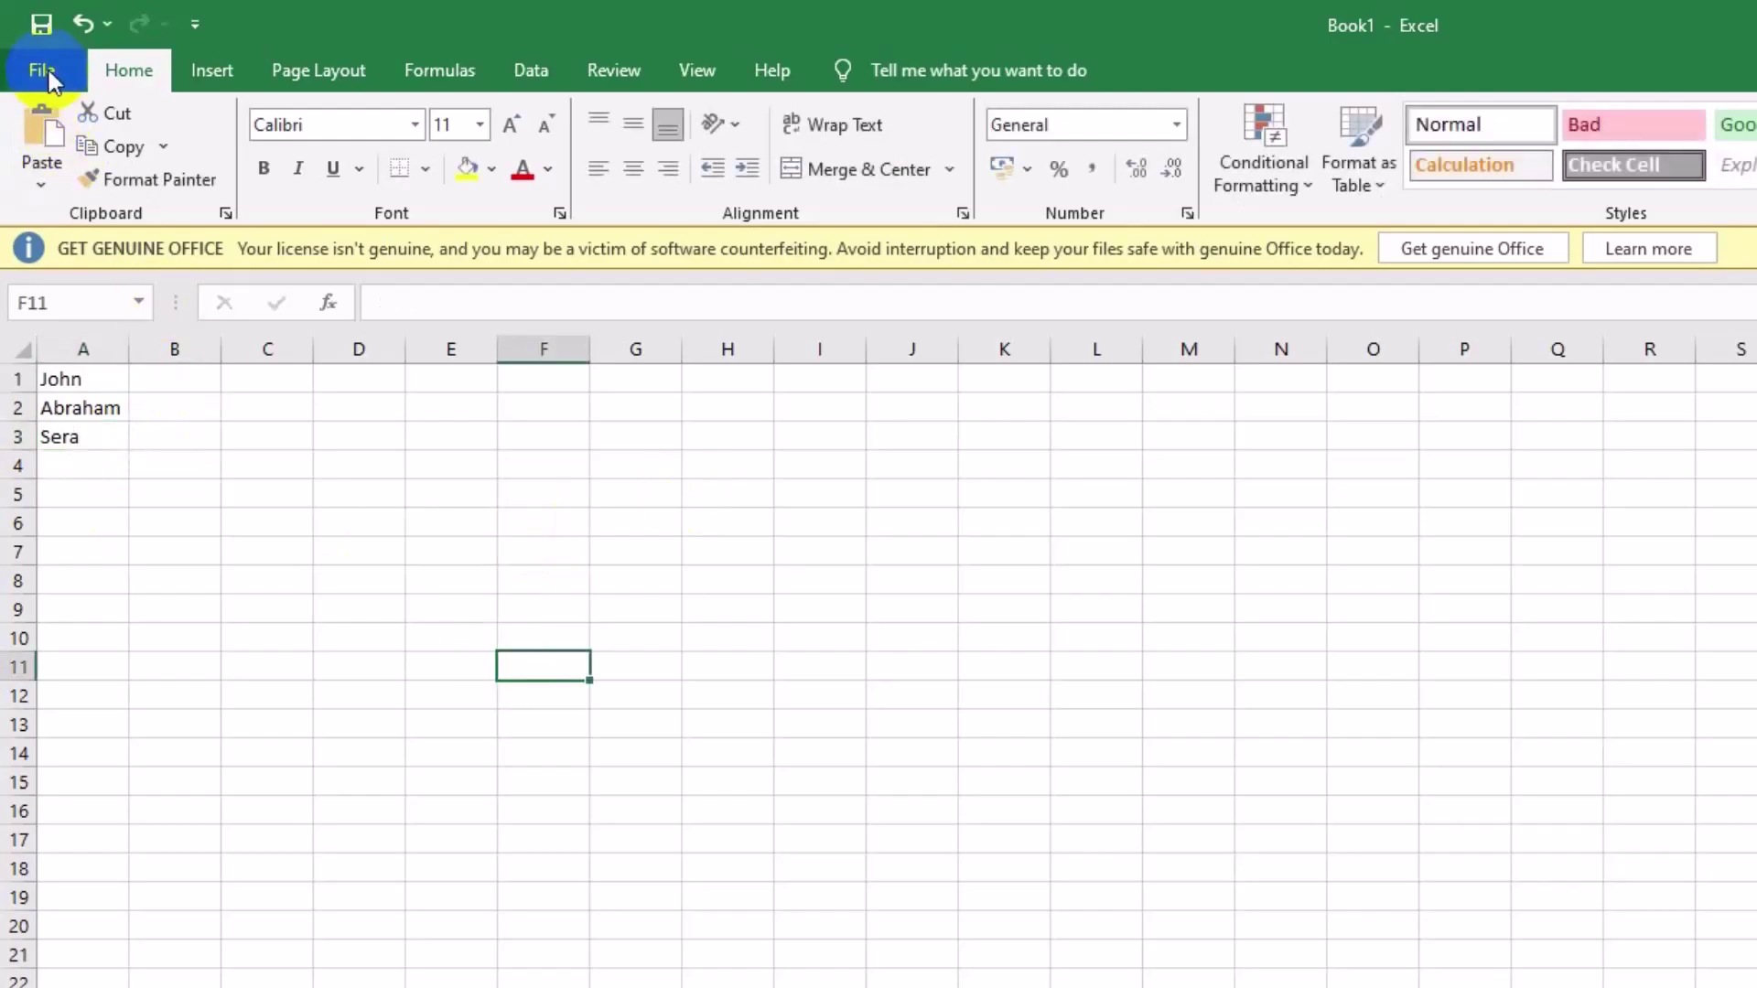
left_click(49, 70)
left_click(82, 518)
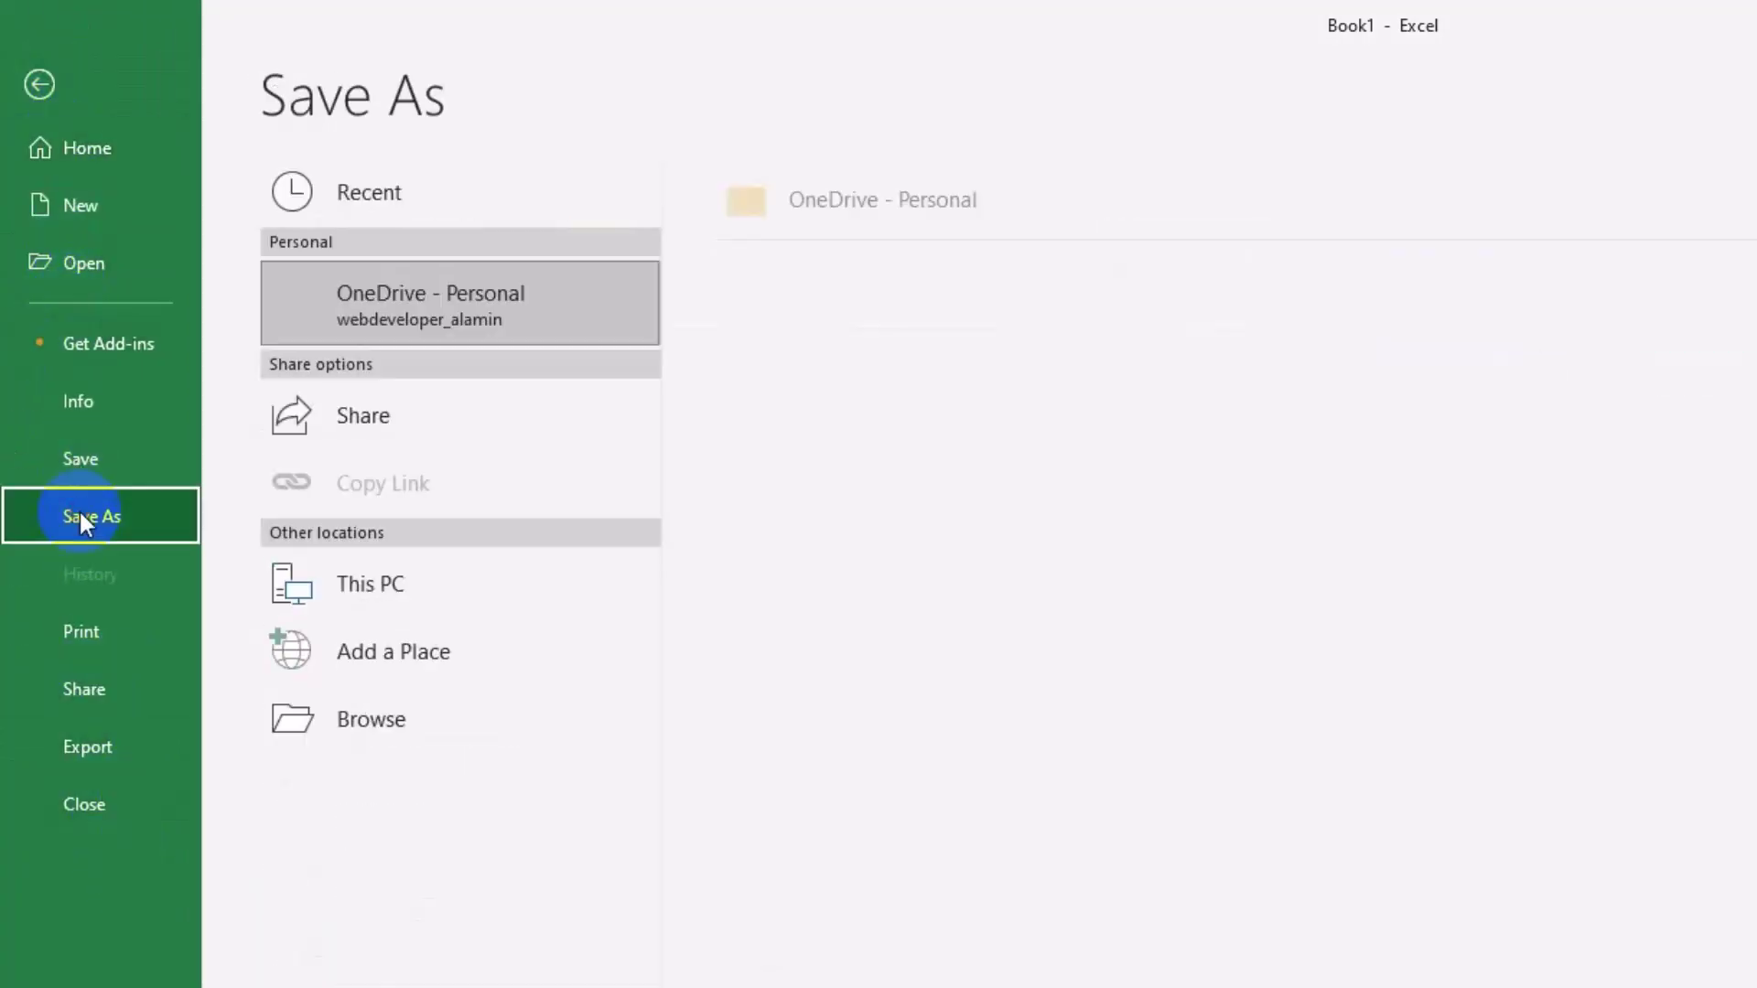
left_click(351, 585)
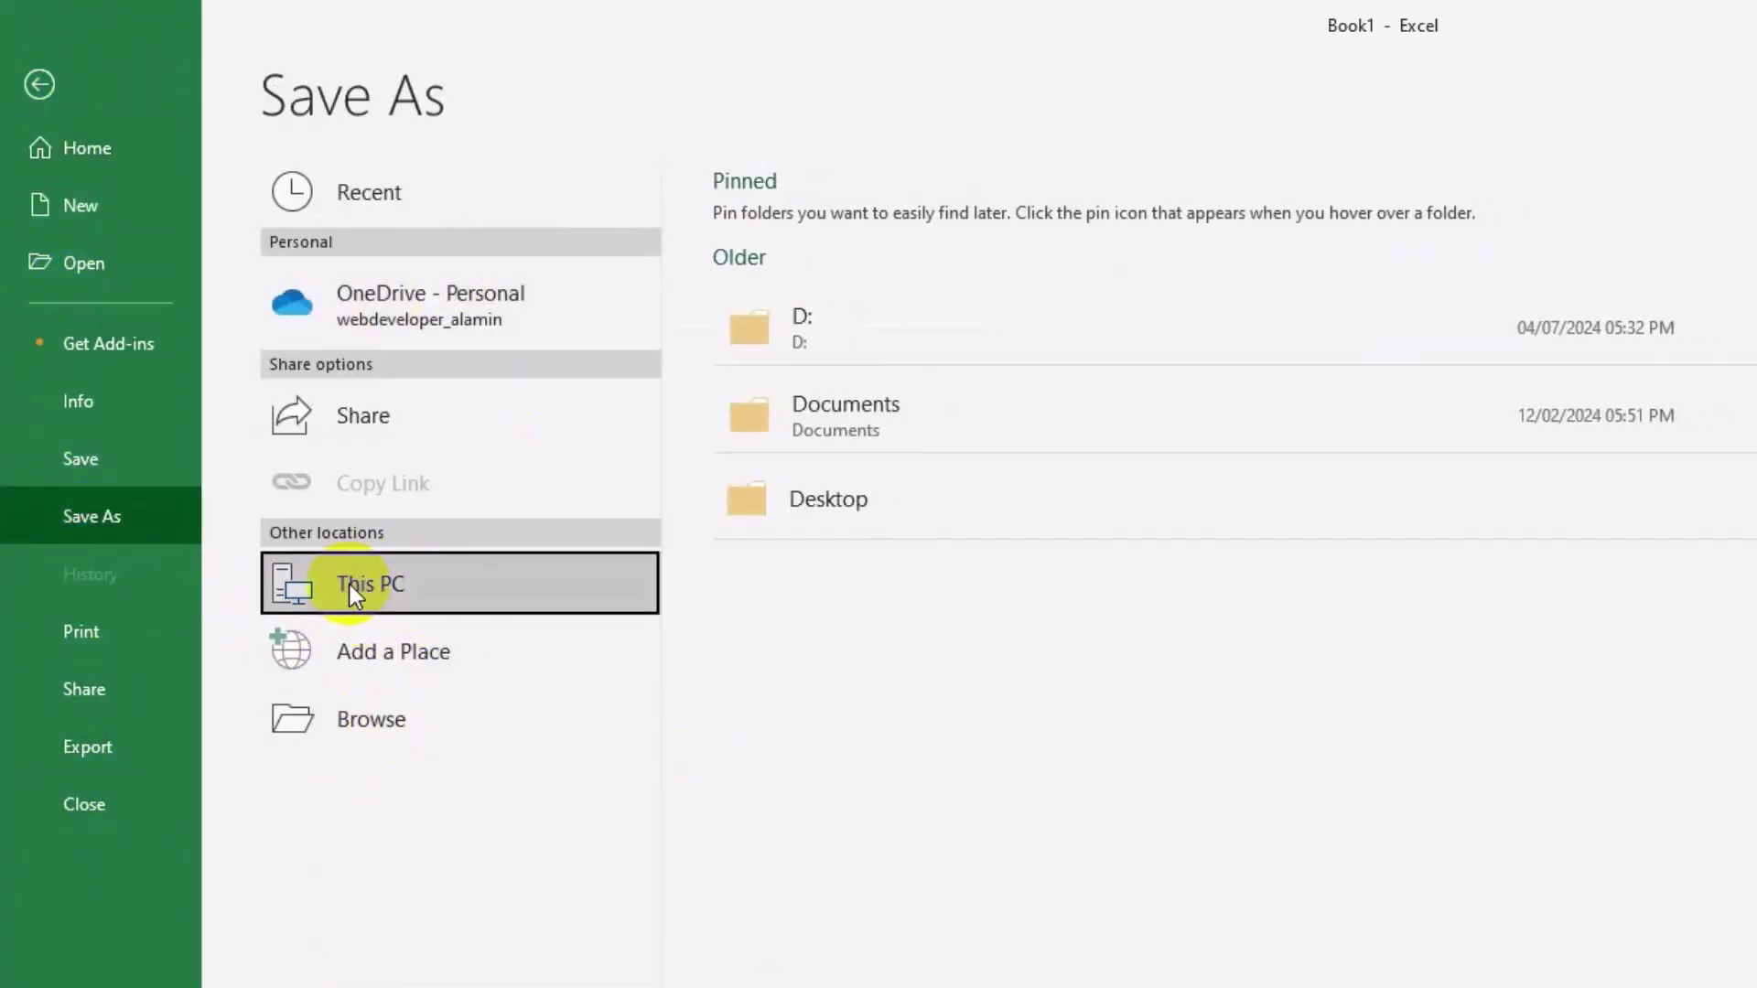
left_click(386, 595)
left_click(240, 578)
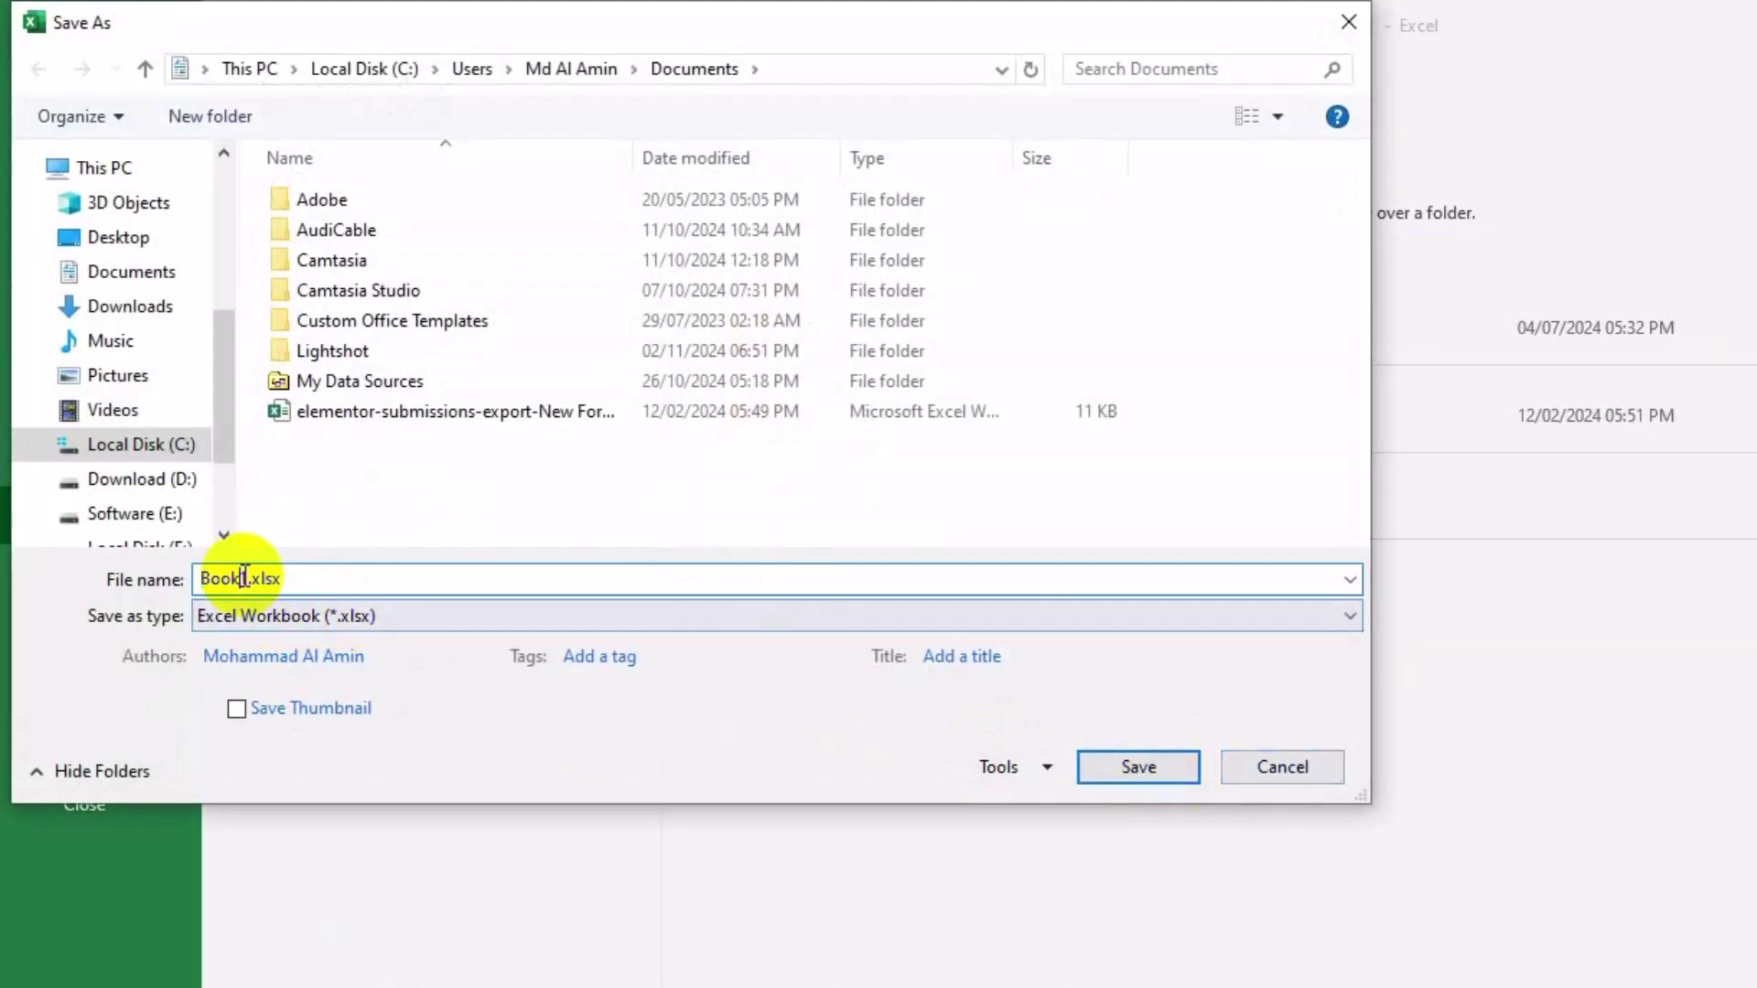
key("BackSpace")
key("BackSpace")
key("BackSpace")
key("BackSpace")
type("Exce")
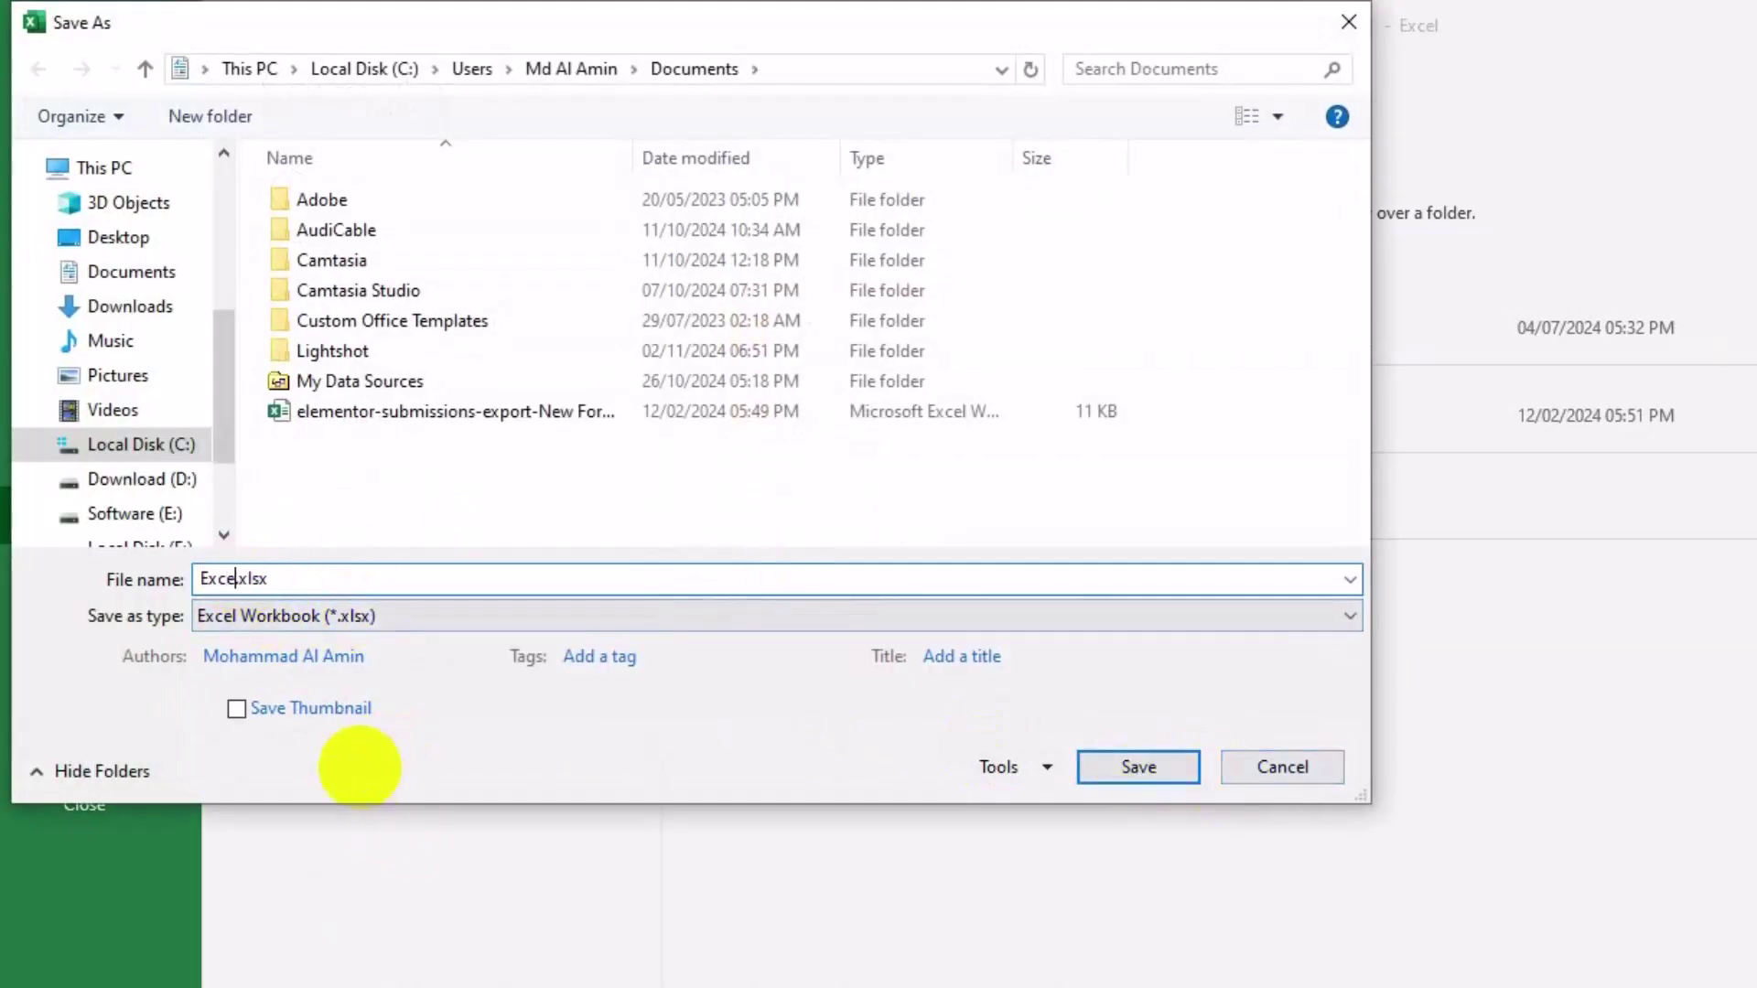
type("ll File Savb")
left_click(1135, 768)
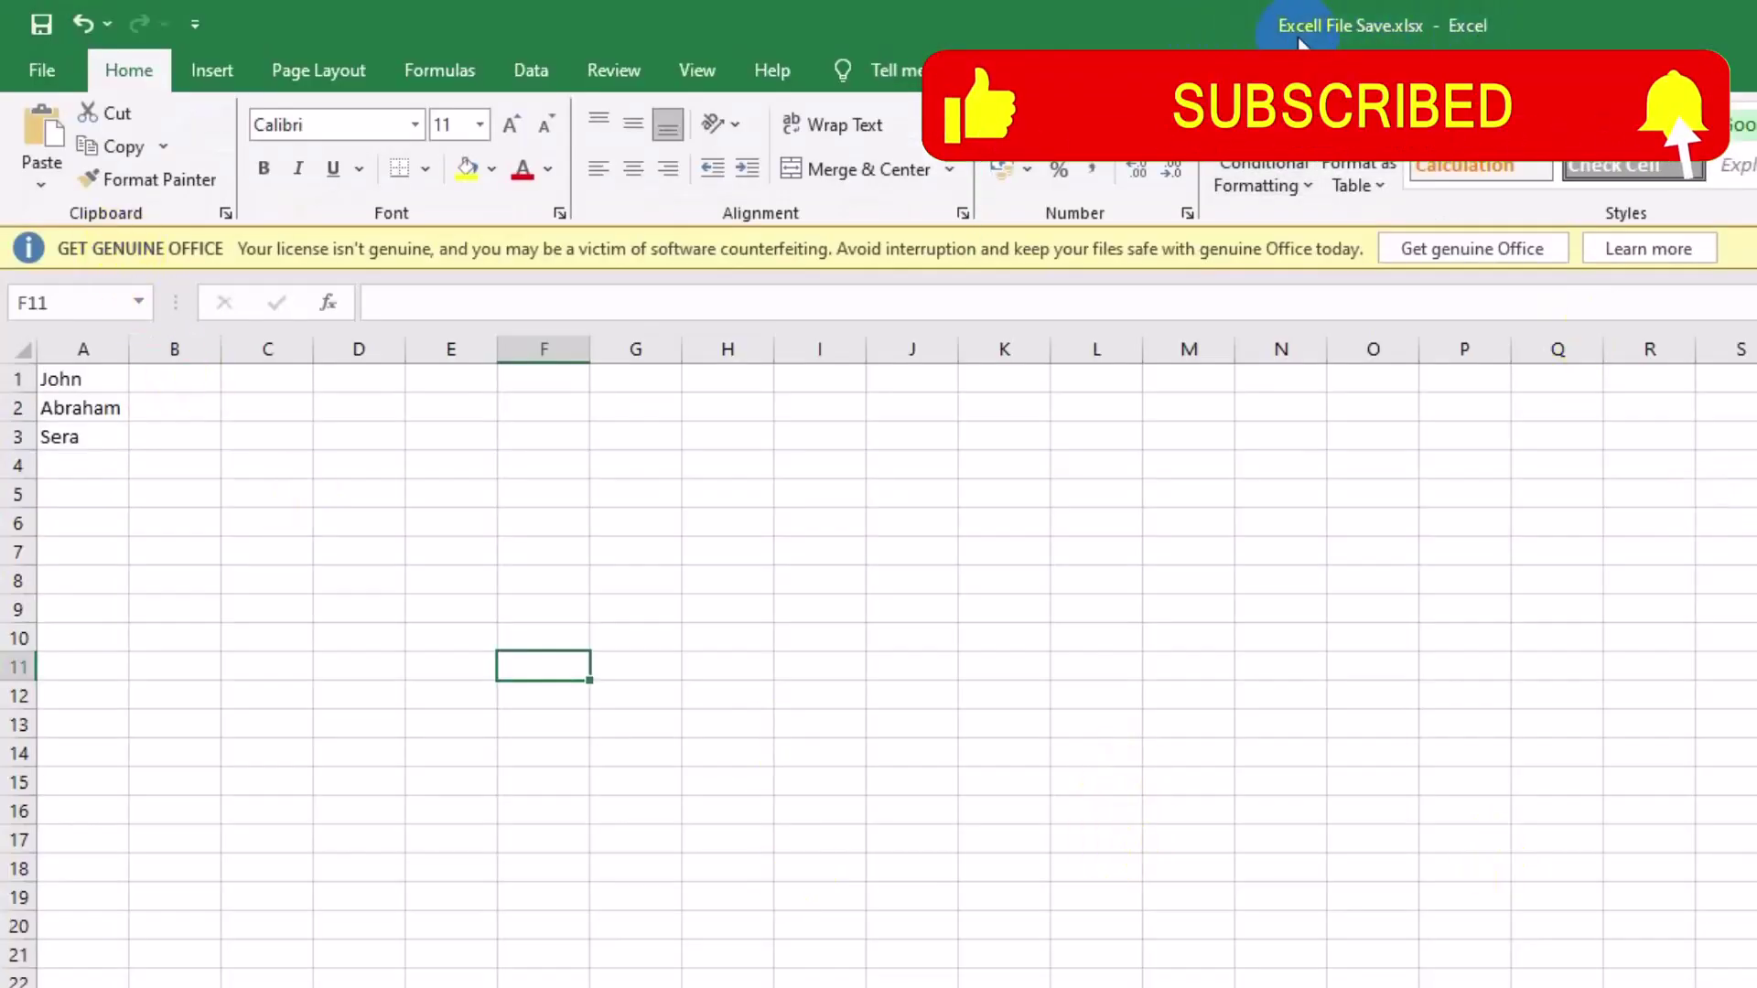
left_click(840, 724)
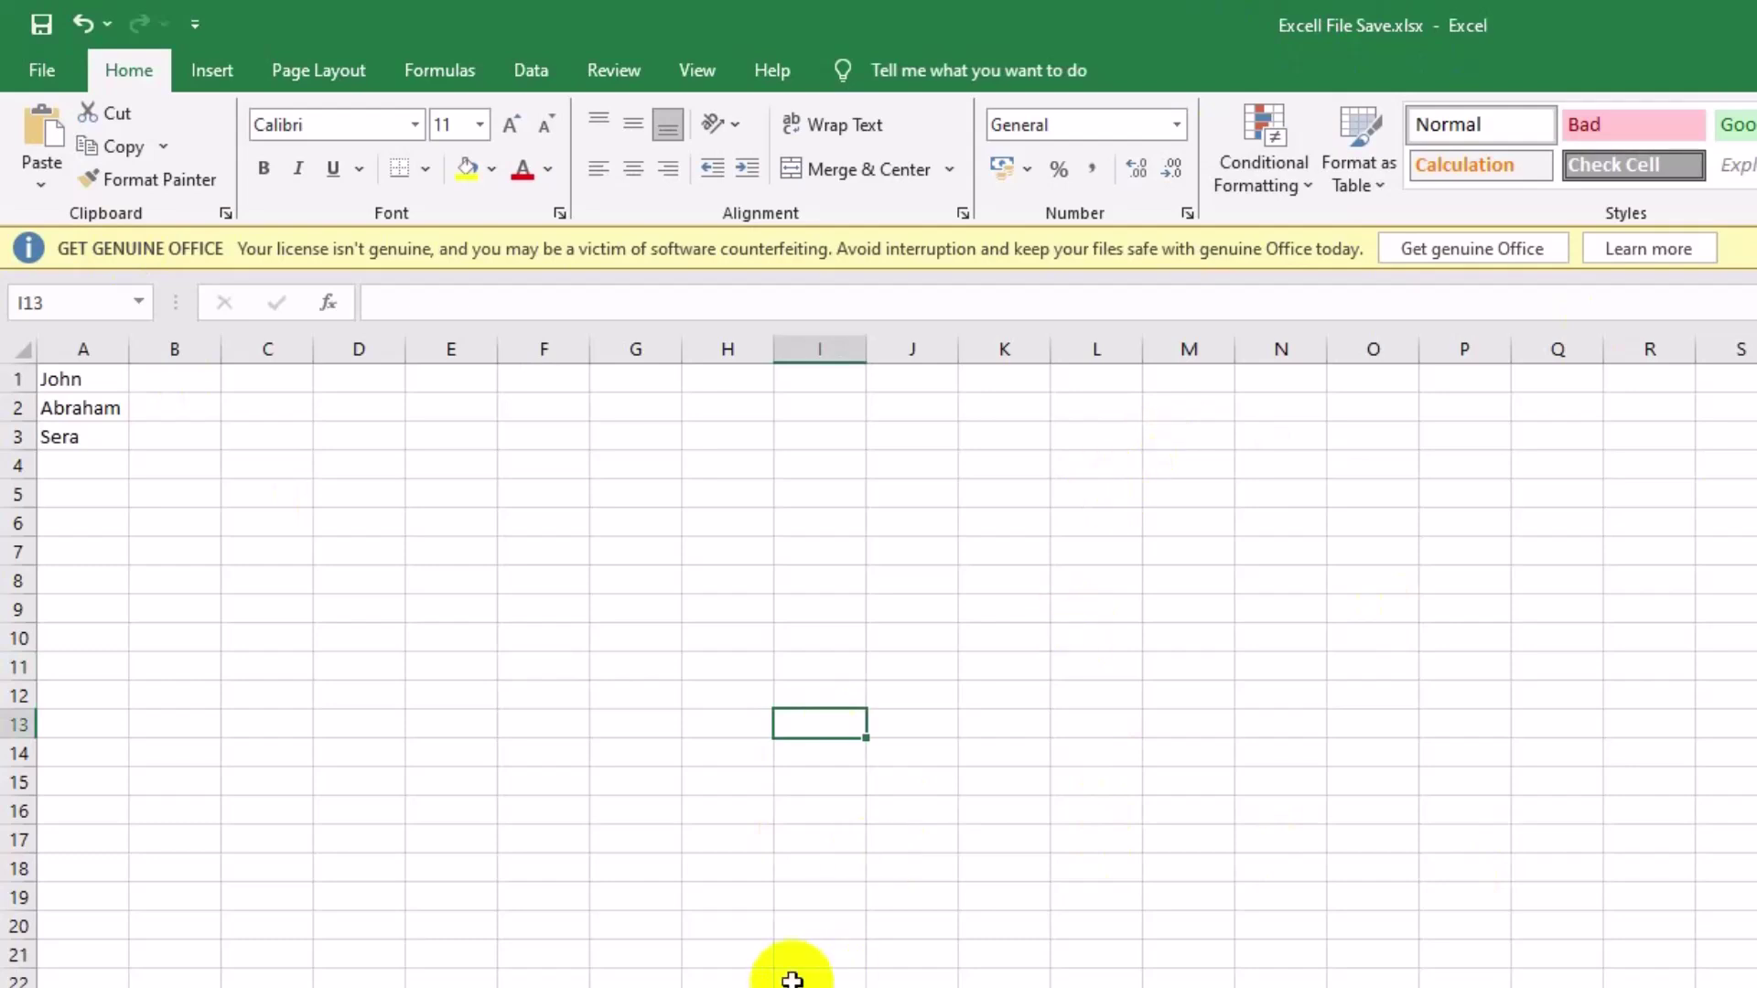
scroll(795, 970, "down", 3)
scroll(795, 970, "down", 1)
scroll(796, 970, "up", 4)
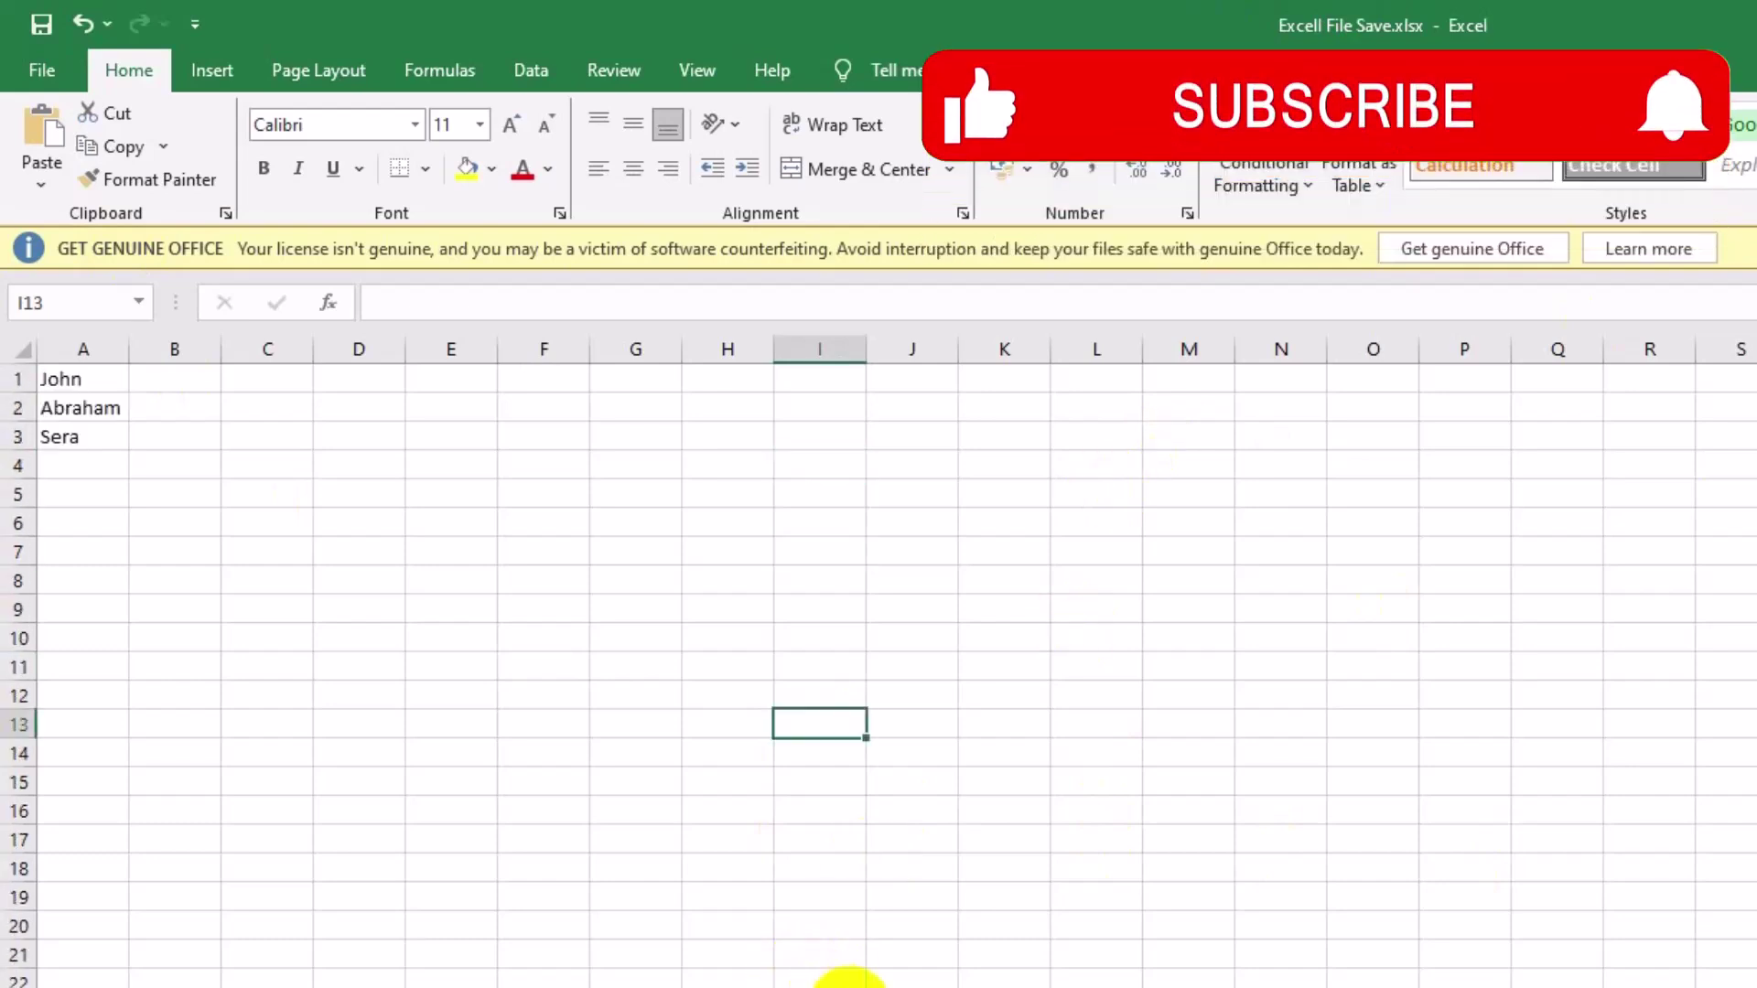